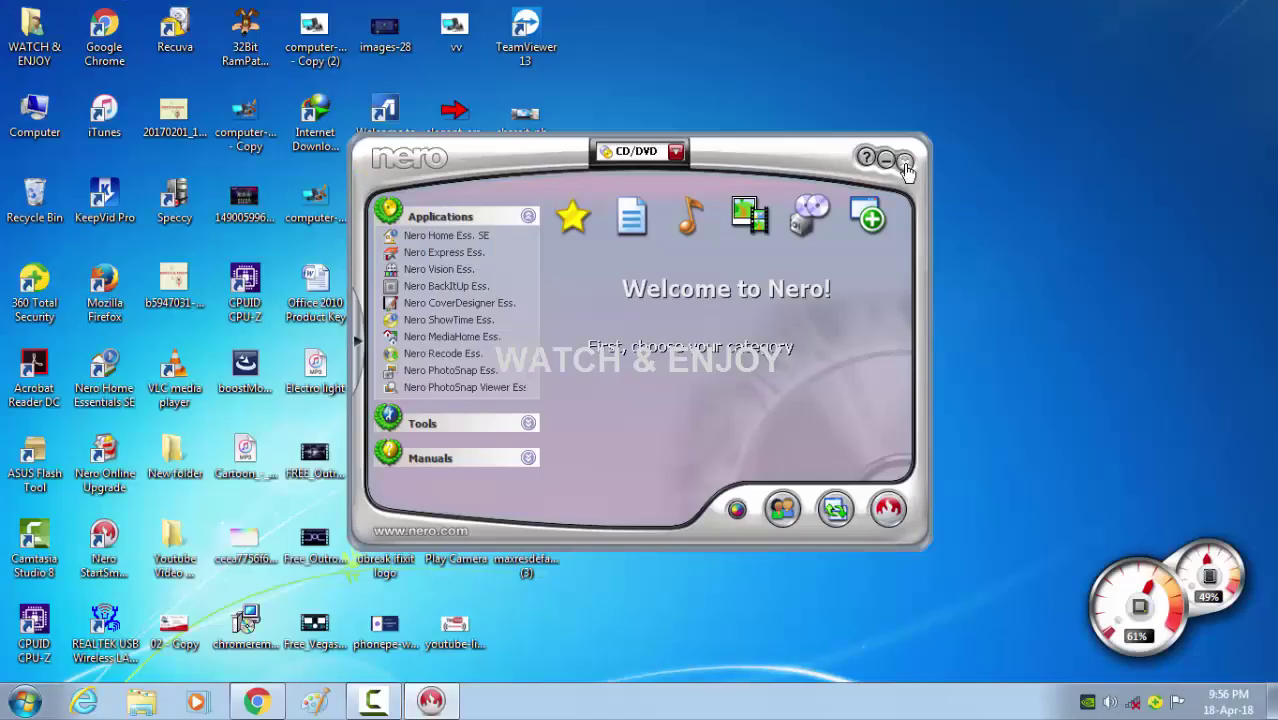
Relaunch Nero StartSmart and start the Make Data CD task from the Favorites category
click(904, 163)
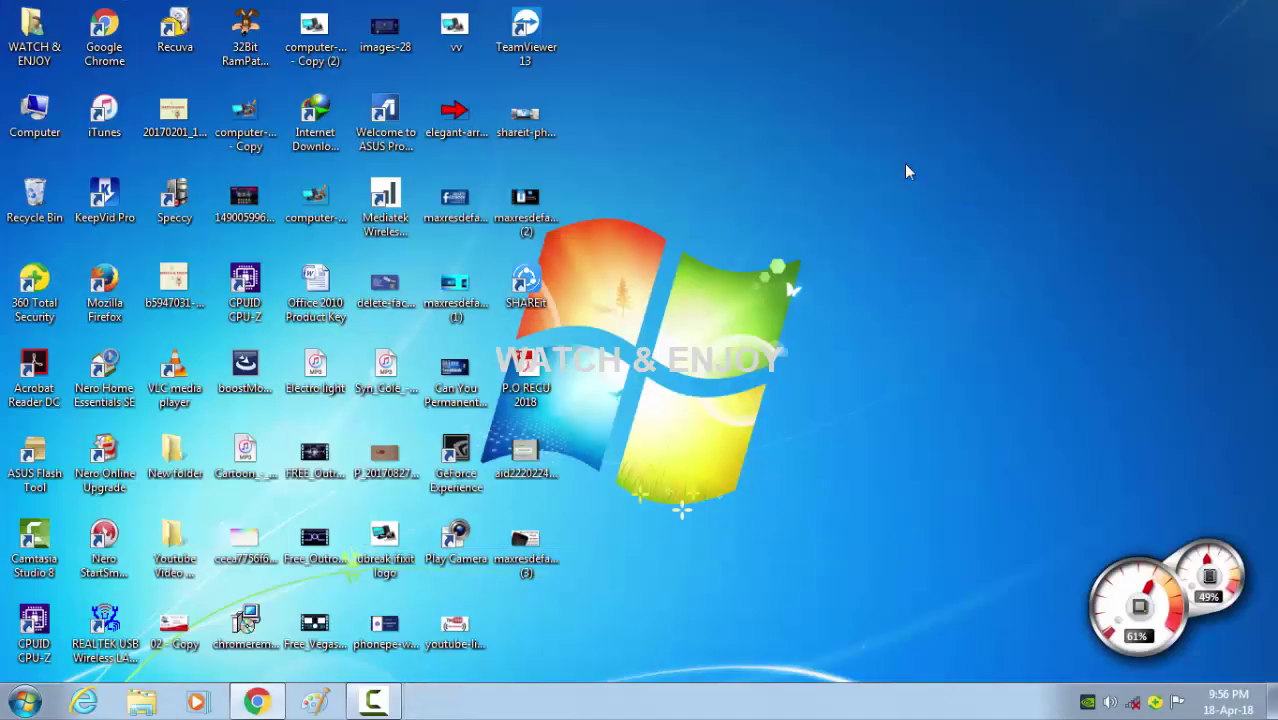
double_click(104, 540)
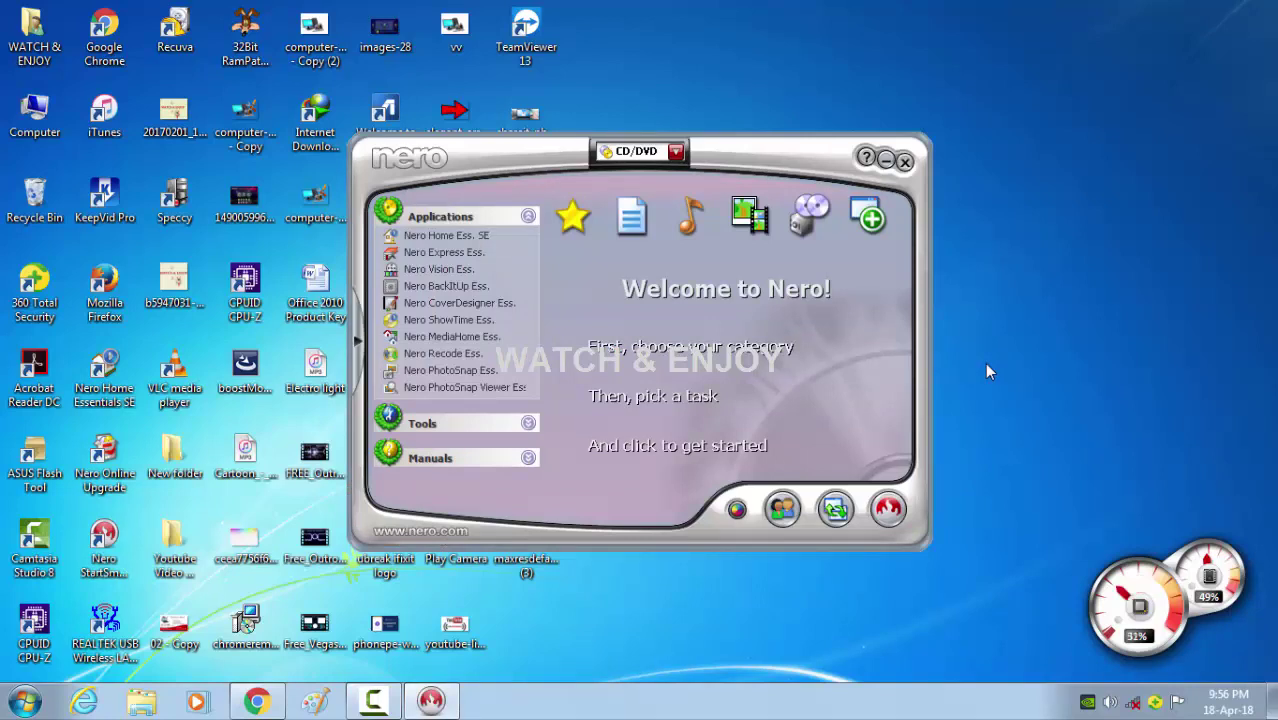
click(570, 225)
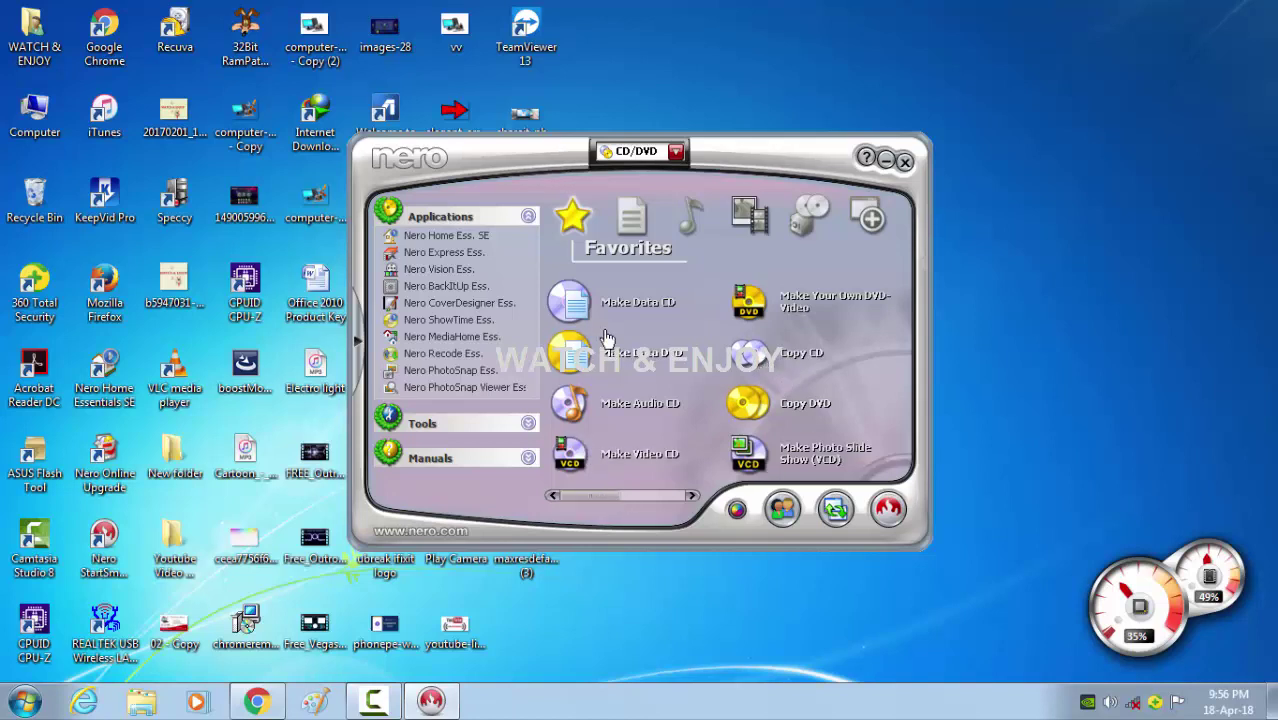
mouse_move(608, 330)
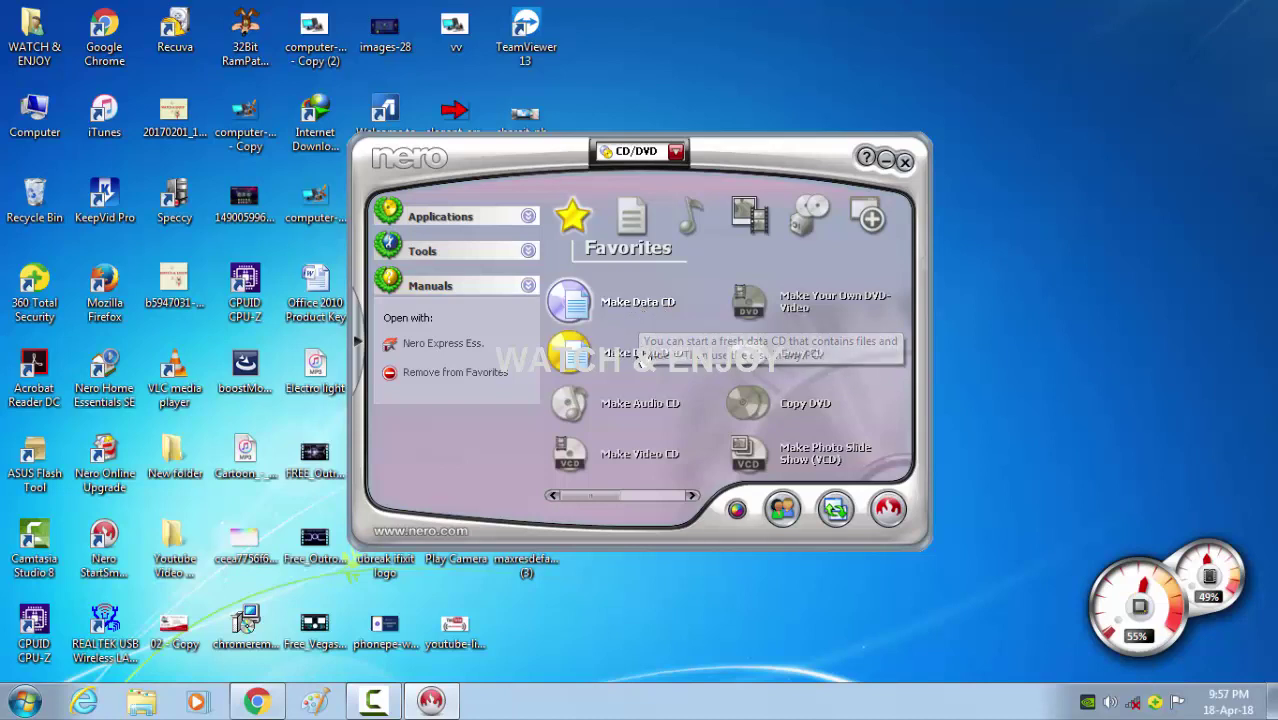
click(640, 314)
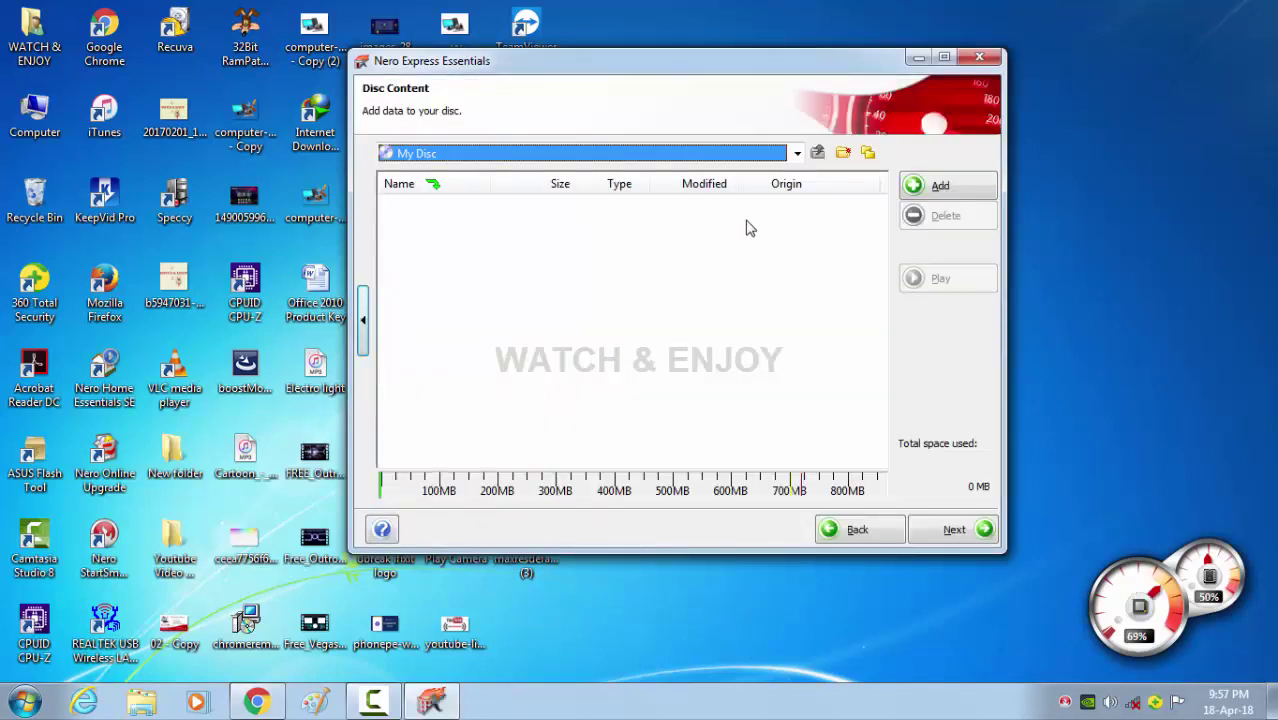
Add the Wildlife video from the Sample Videos folder of the Videos library to the disc content
click(926, 190)
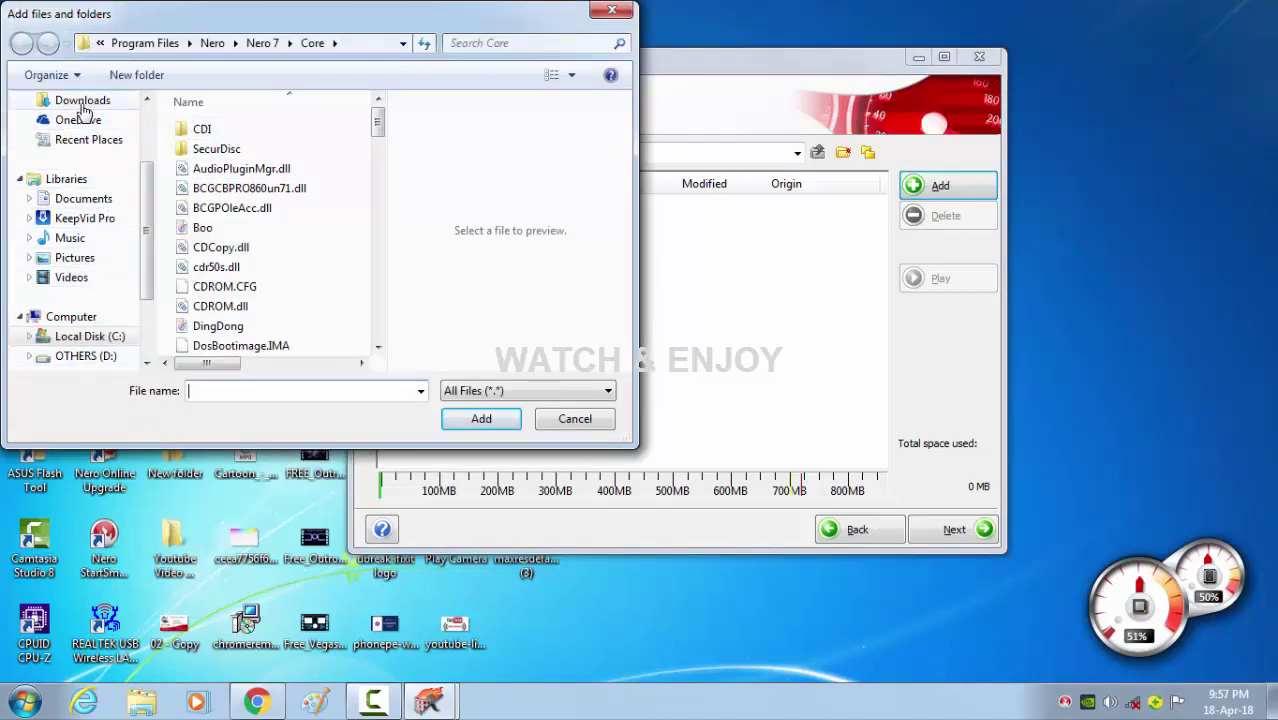
drag(145, 205, 148, 155)
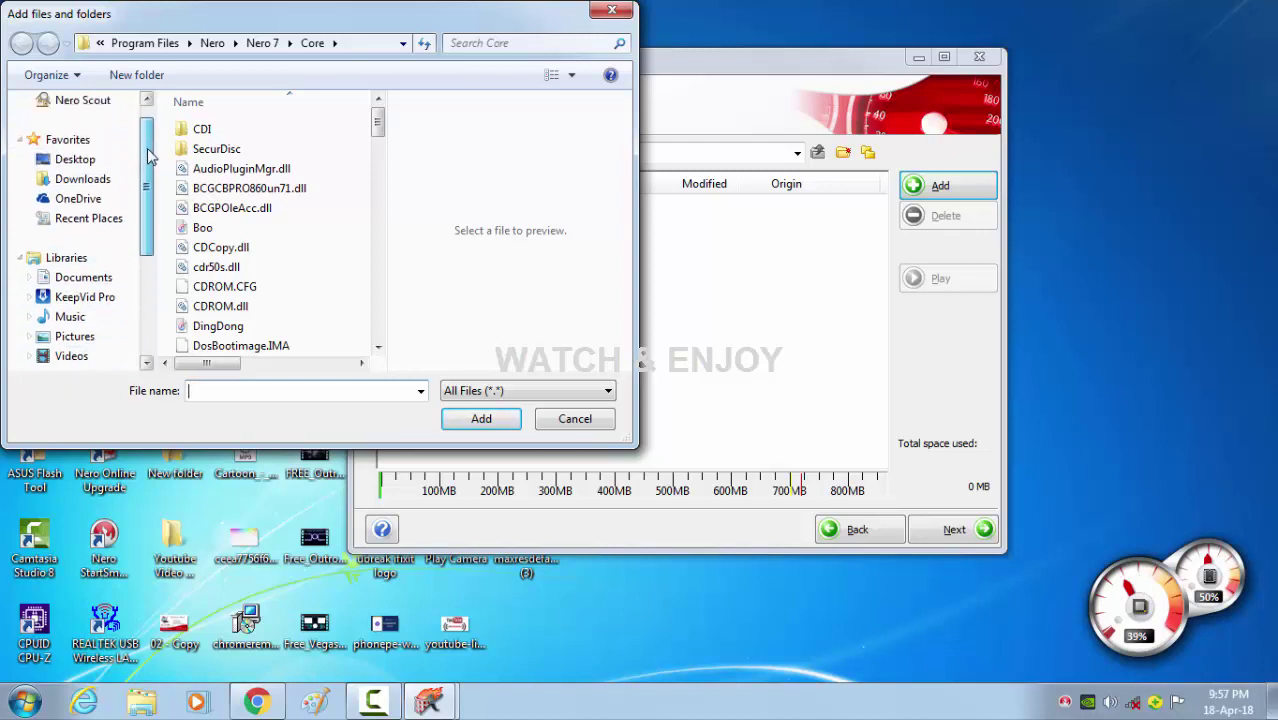
scroll(137, 180, up, 1)
click(107, 194)
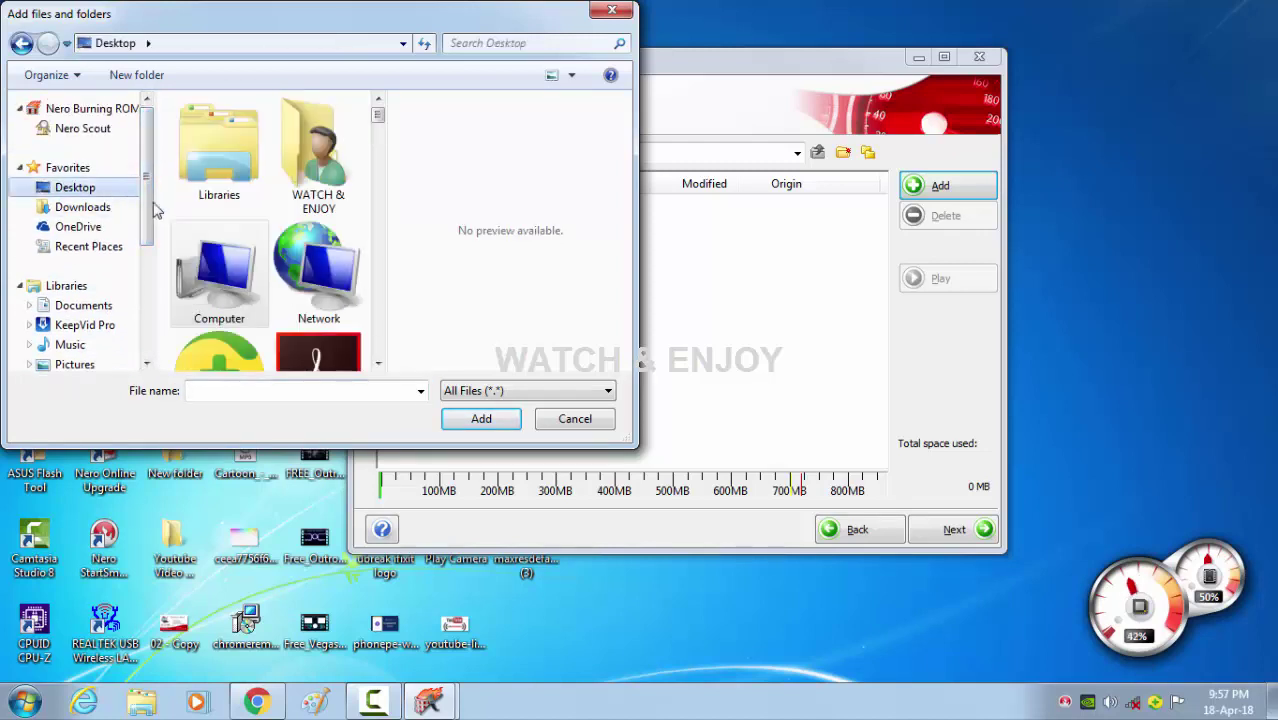
scroll(378, 362, down, 5)
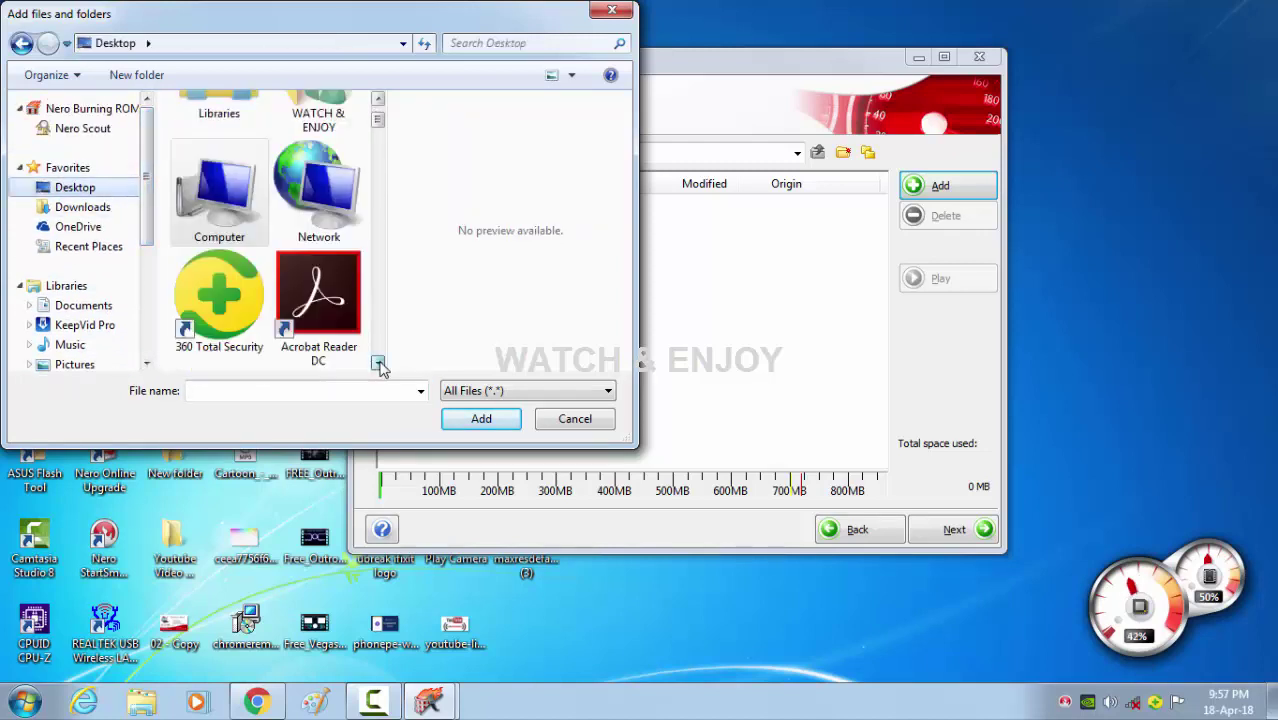
click(75, 364)
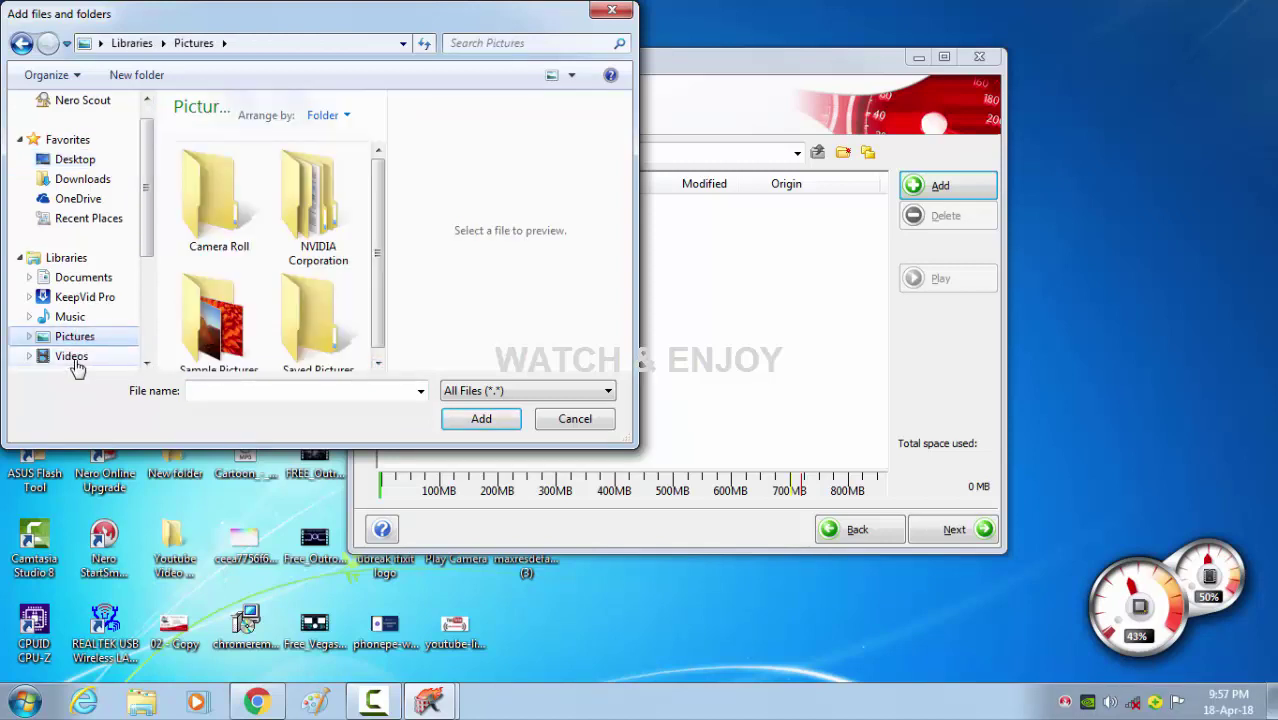
click(77, 361)
double_click(222, 222)
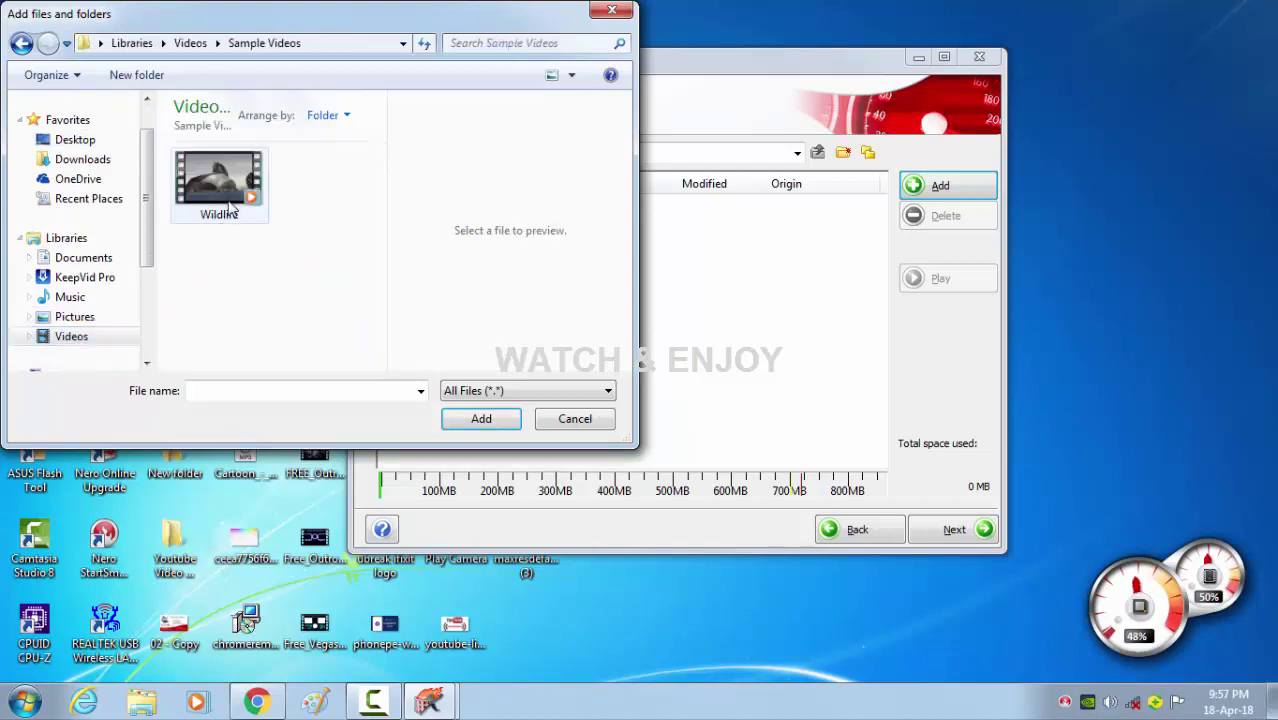
click(219, 185)
click(481, 418)
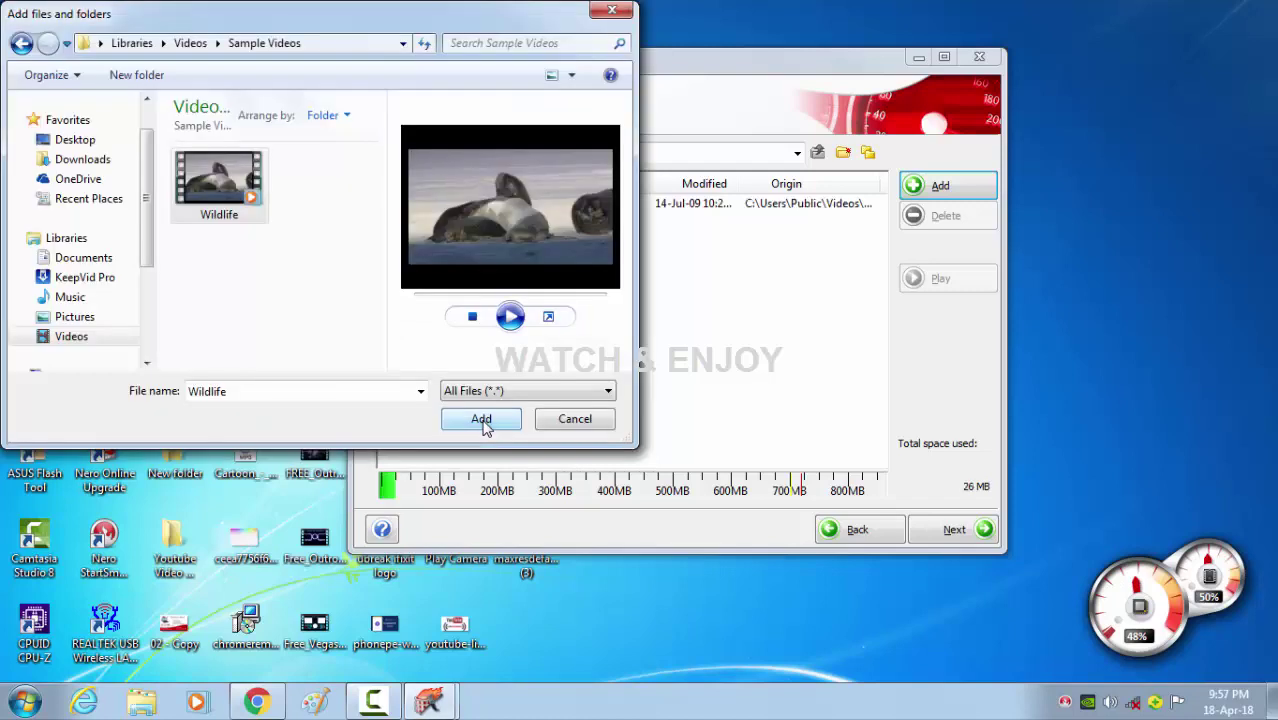
click(566, 424)
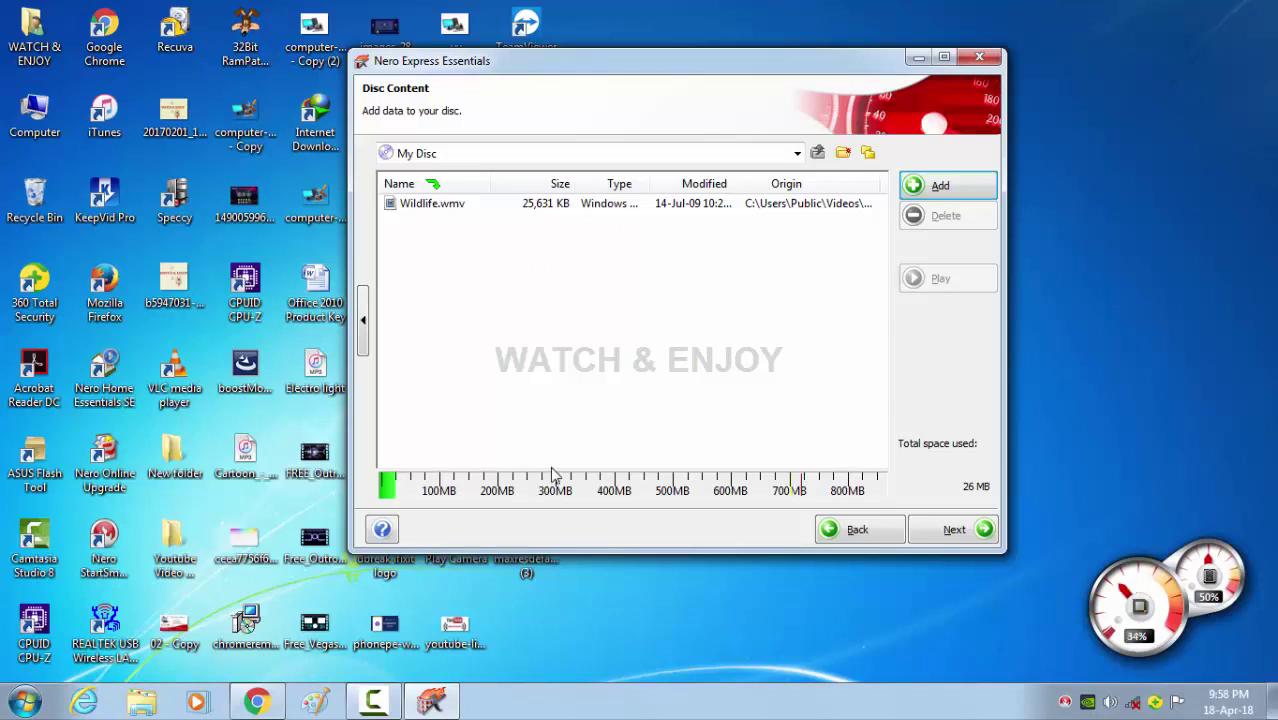
Proceed to the final burn settings, keep the disc name My Disc, and try to burn the data CD
click(432, 206)
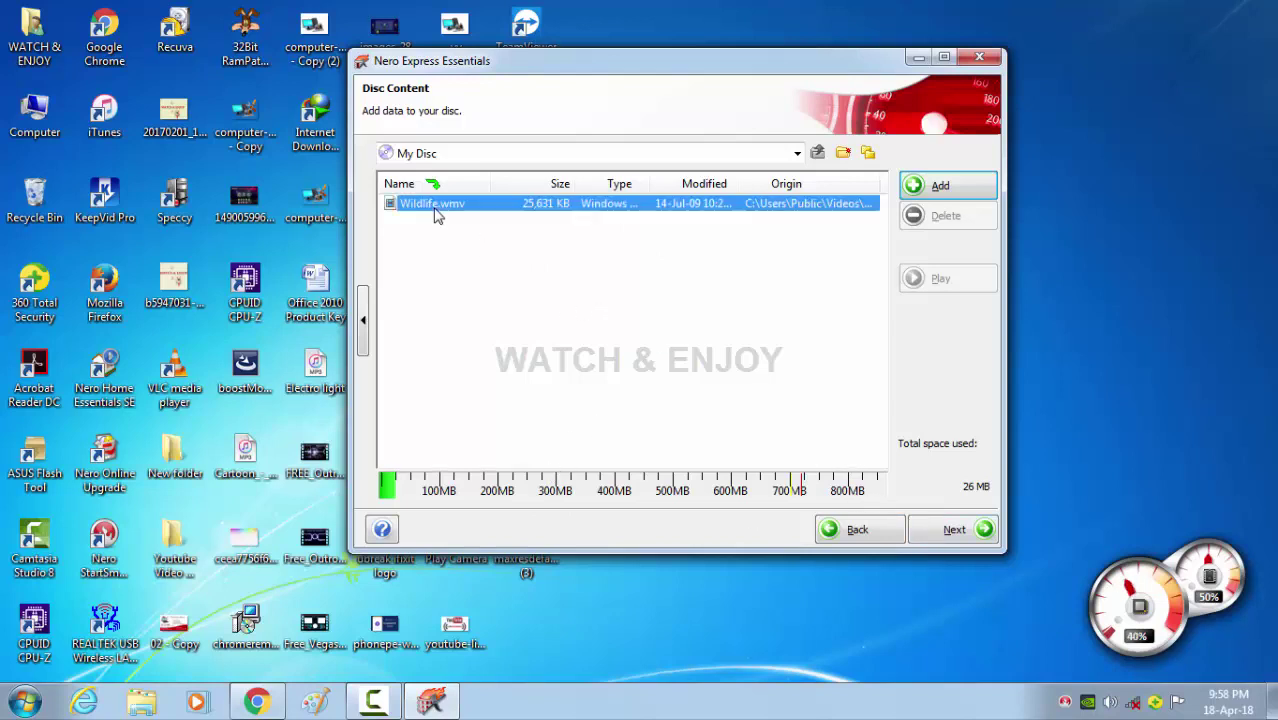
click(503, 315)
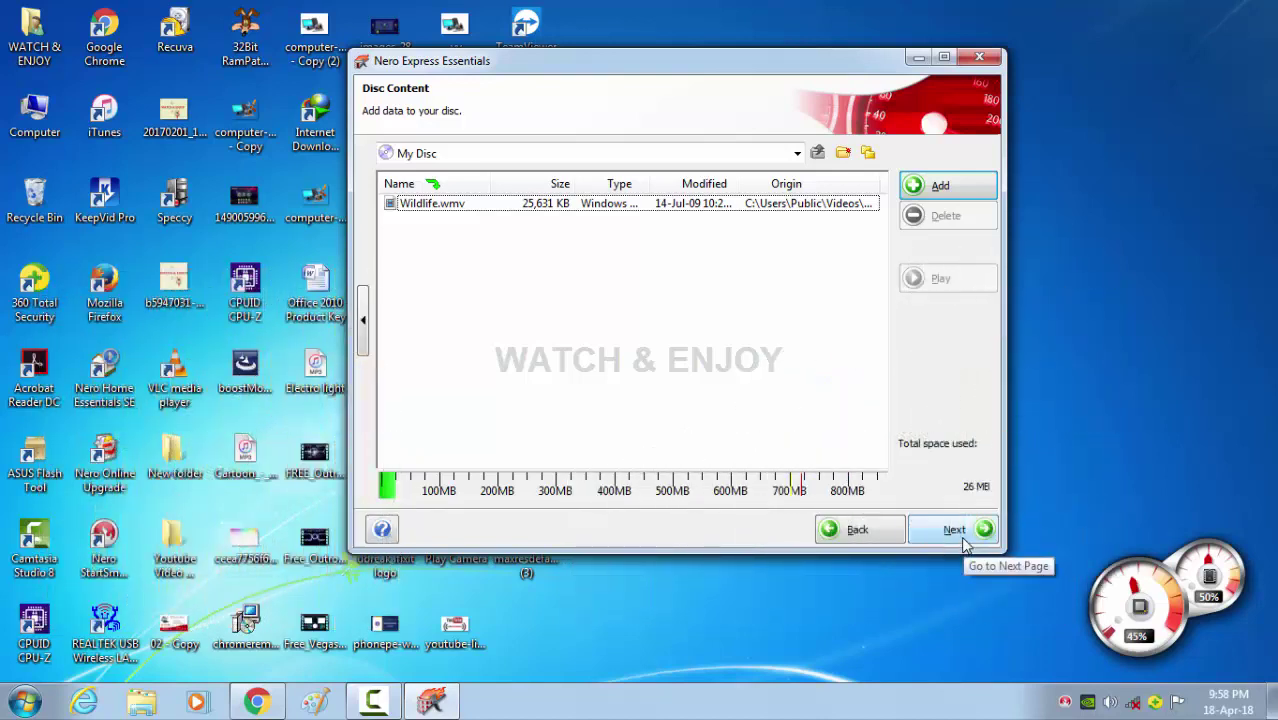
click(955, 530)
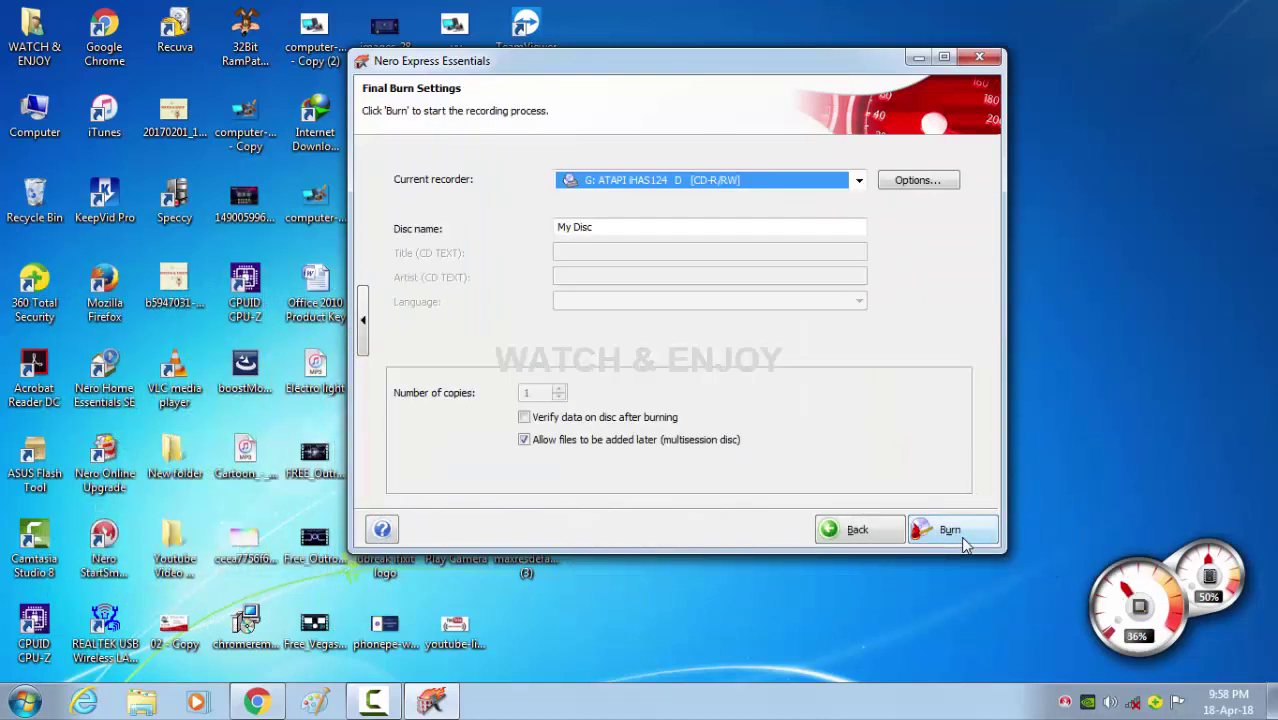
click(602, 228)
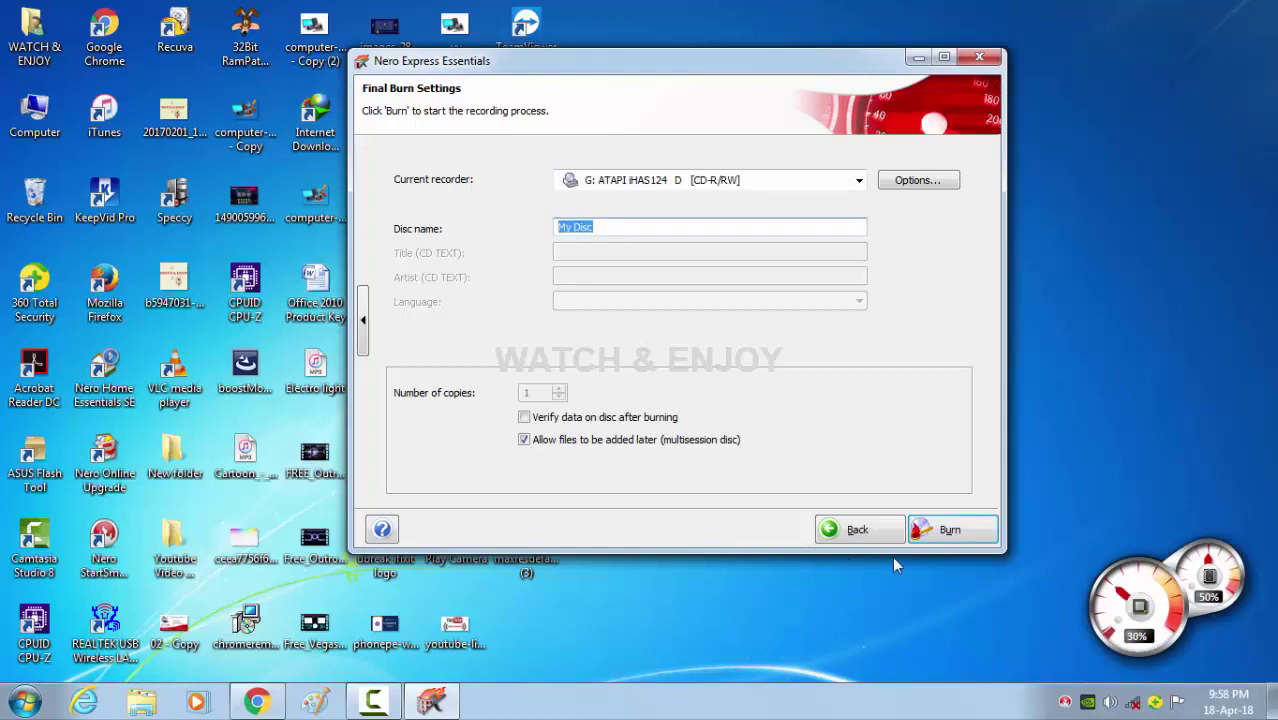
click(950, 533)
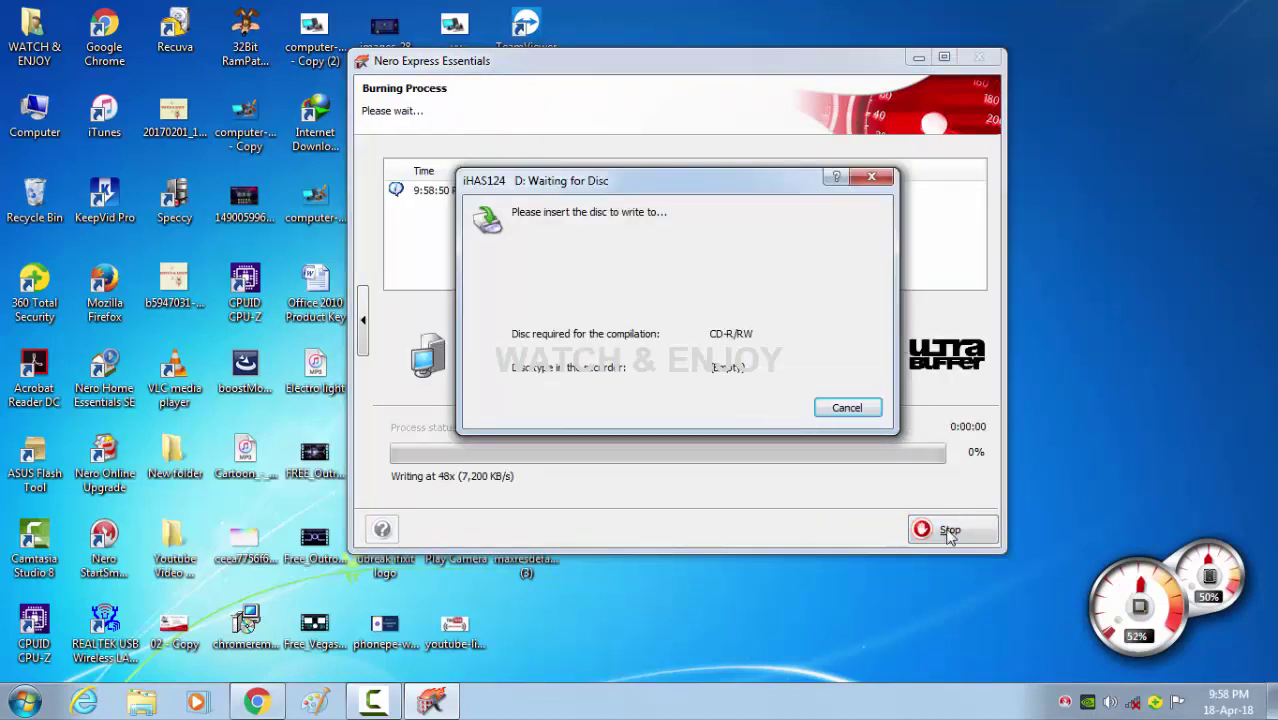
Cancel waiting for a blank disc, stop the burn process, and continue past the burn report
click(848, 408)
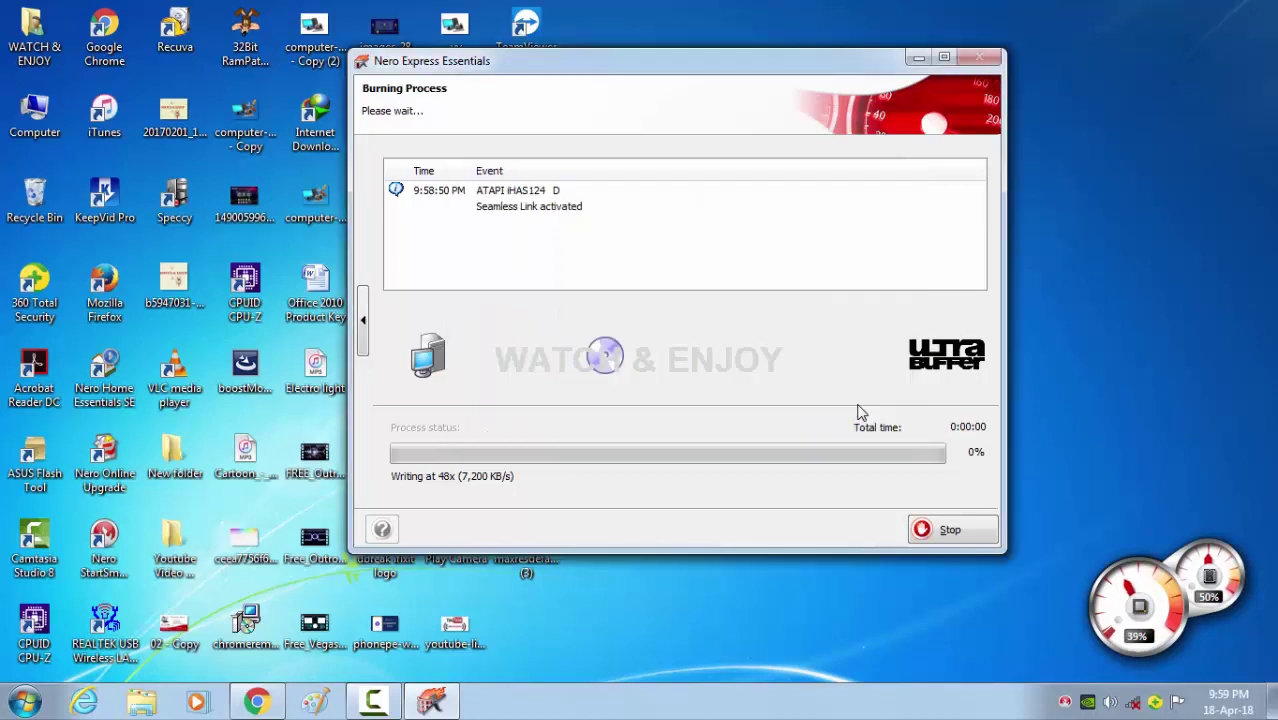
click(940, 531)
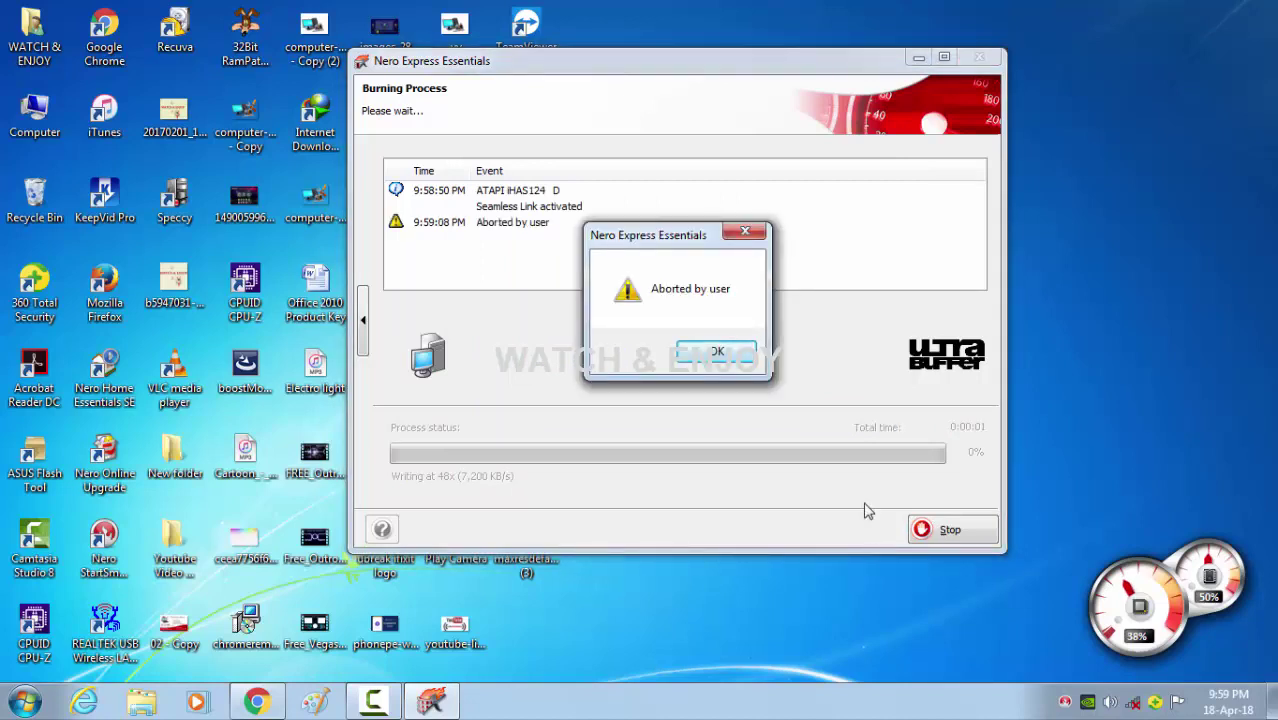
click(731, 353)
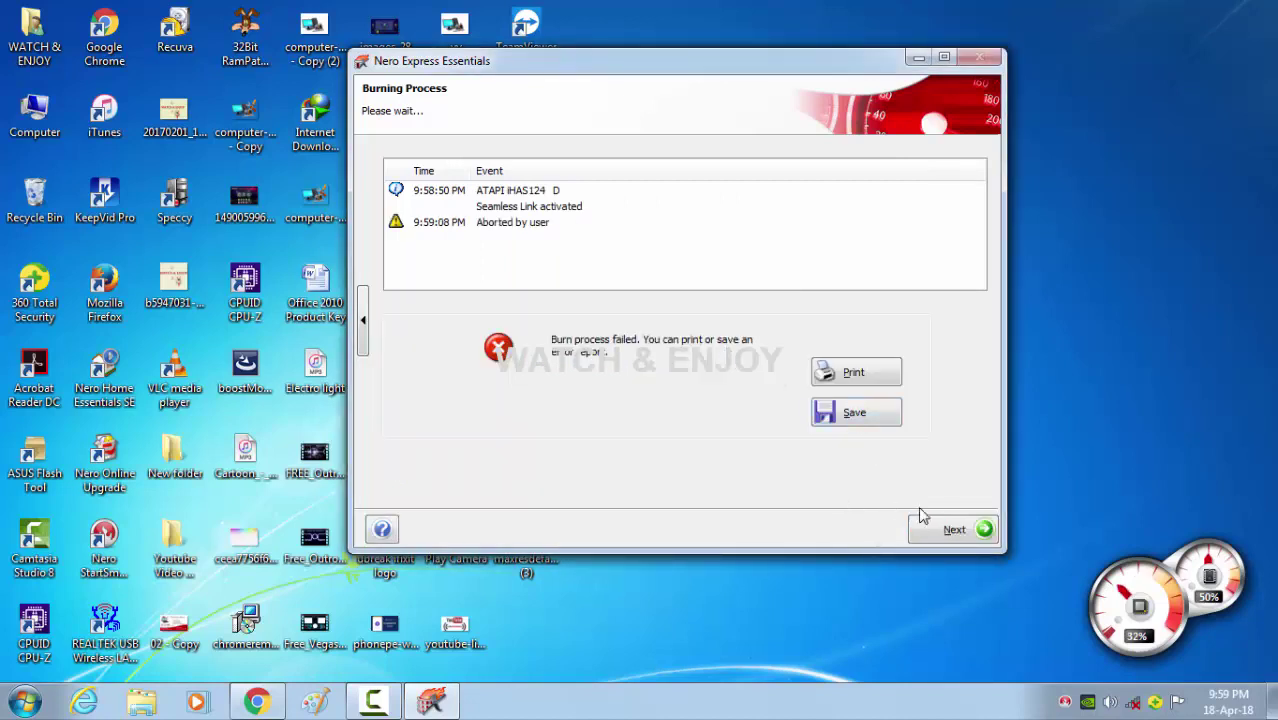
click(966, 538)
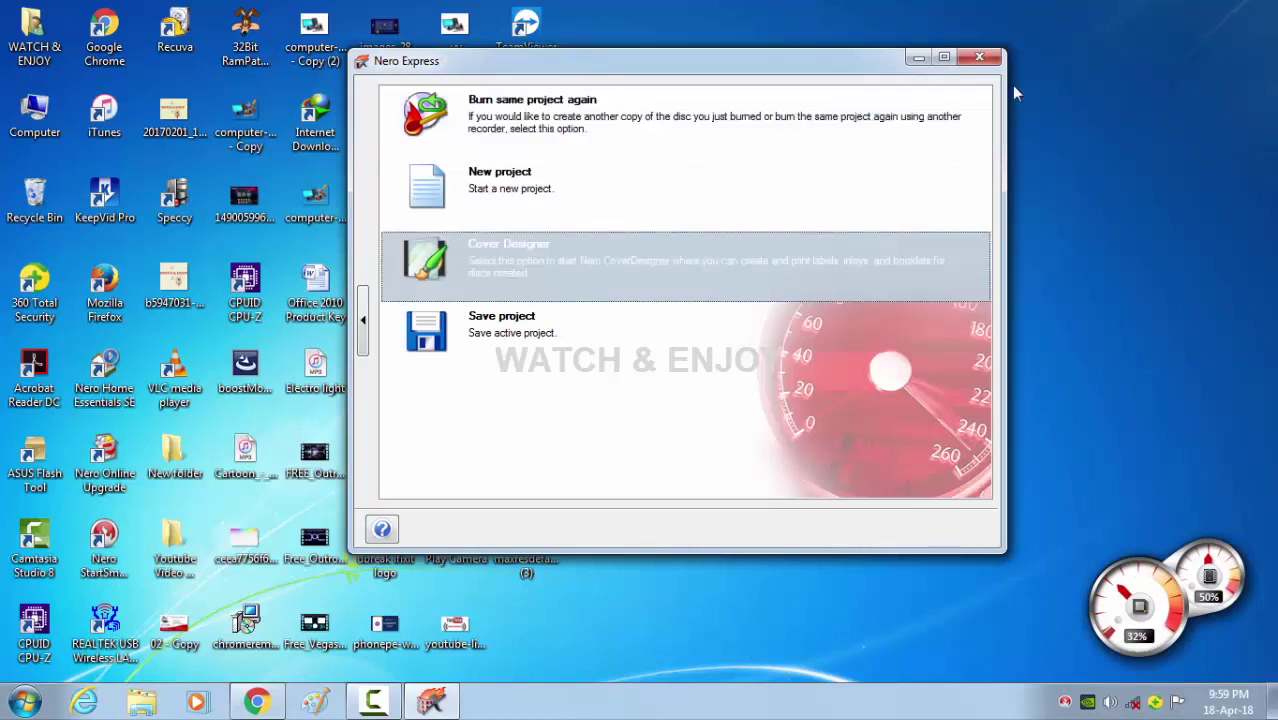
Close the Nero Express project without saving it, and turn off future save prompts
click(986, 60)
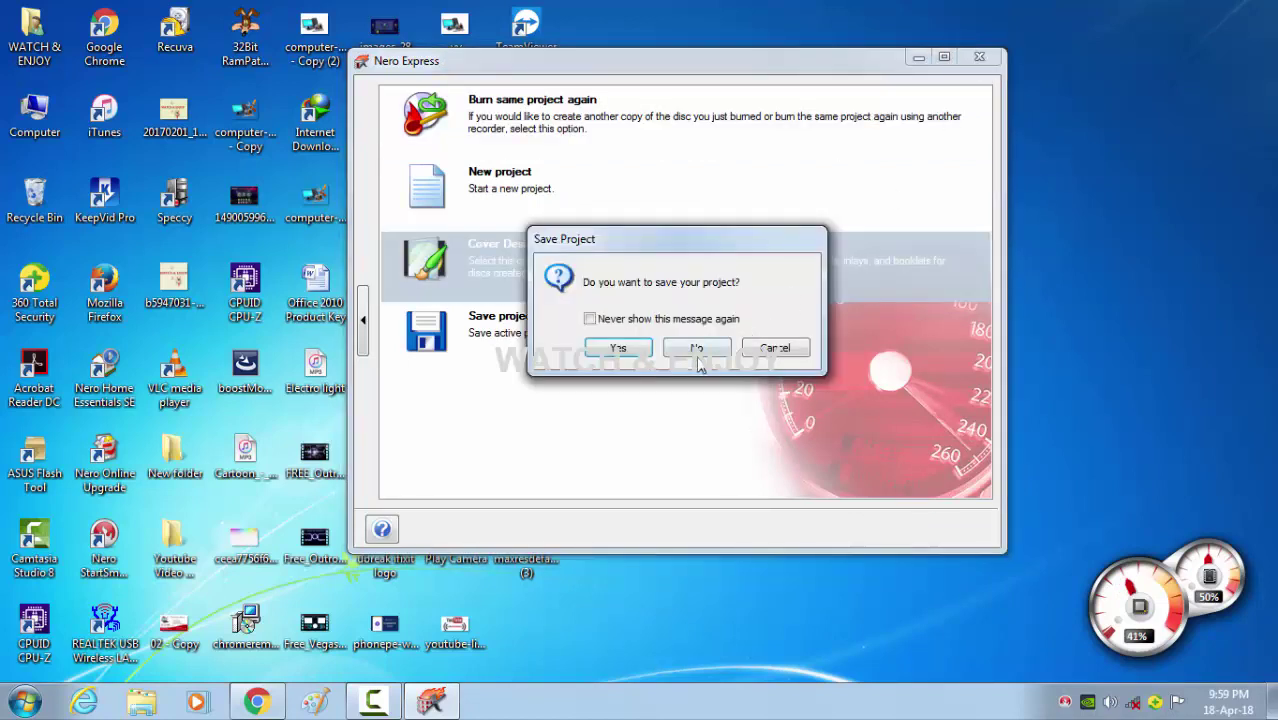
click(650, 320)
click(697, 348)
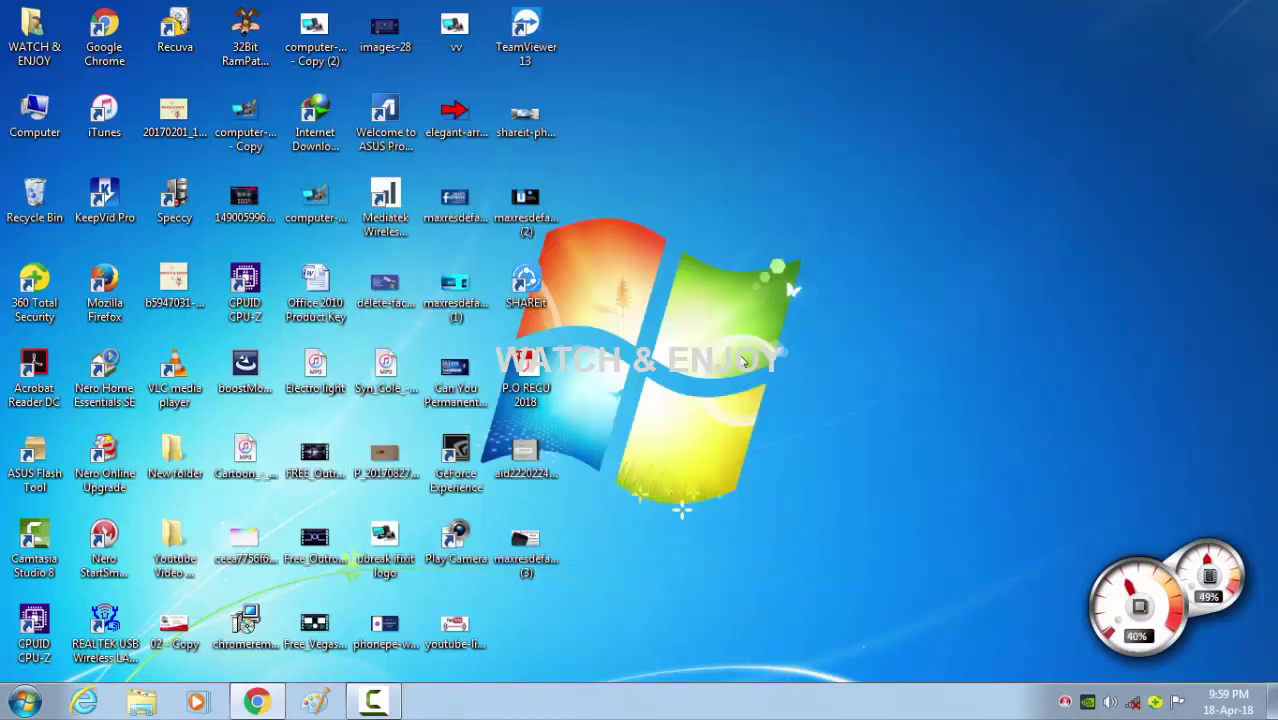
Start copying the DVD in drive G: with the Copy DVD favorite task, dismissing the source disc's AutoPlay prompt
click(750, 215)
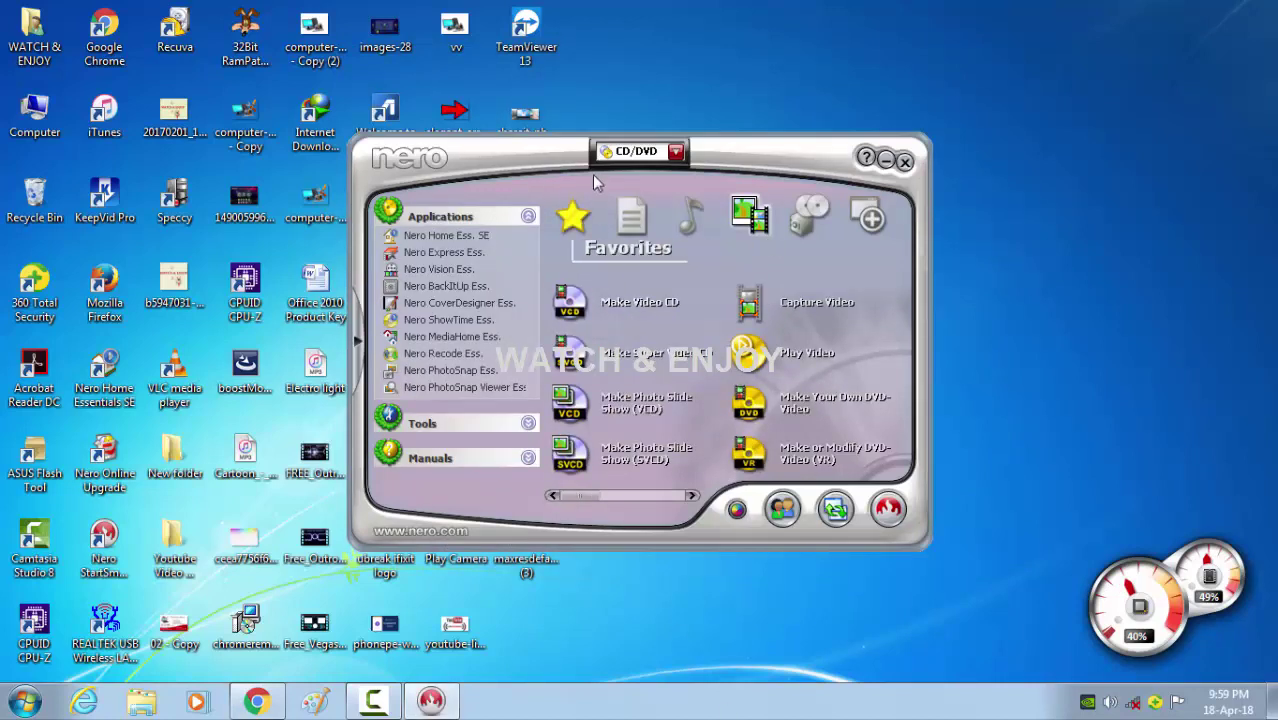
click(565, 230)
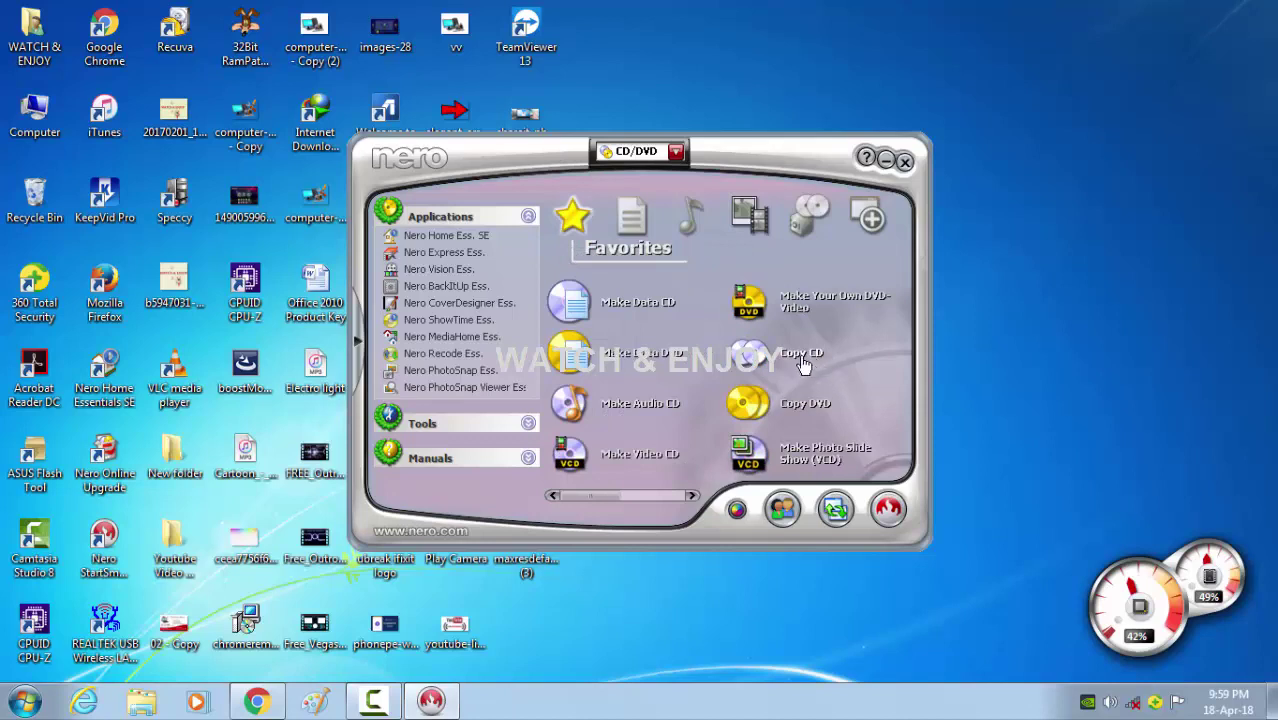
mouse_move(800, 418)
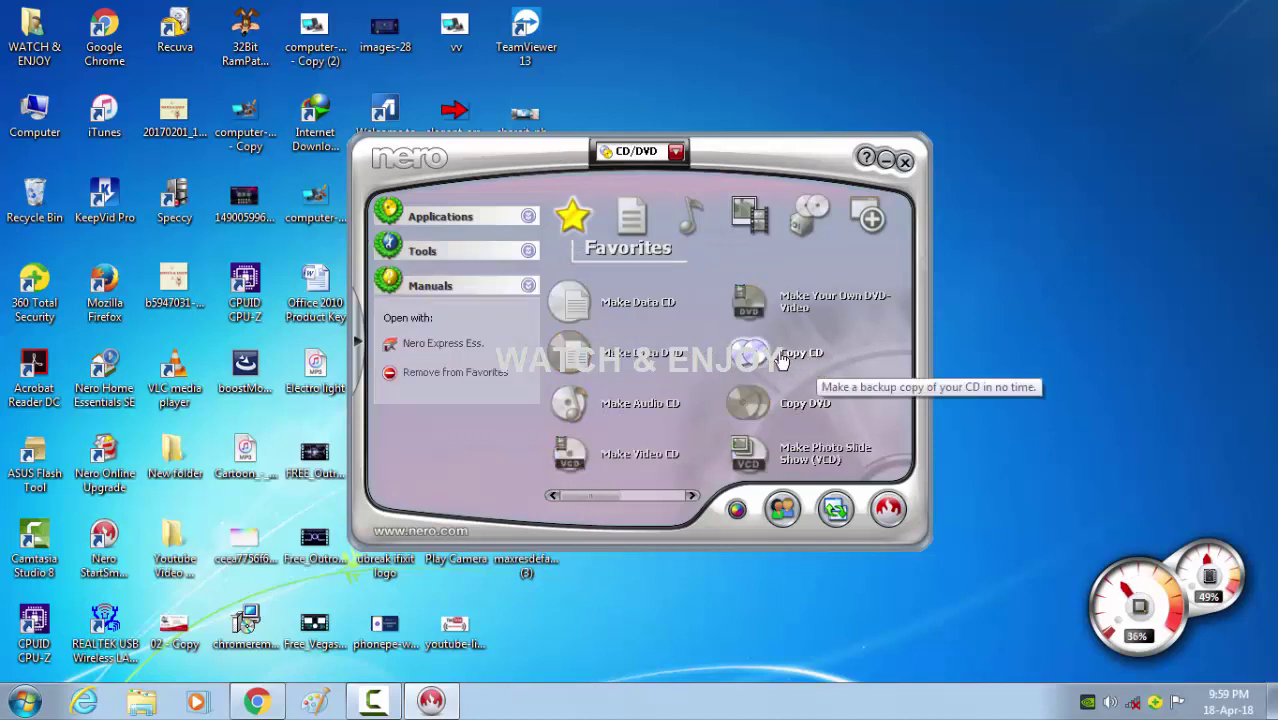
click(801, 415)
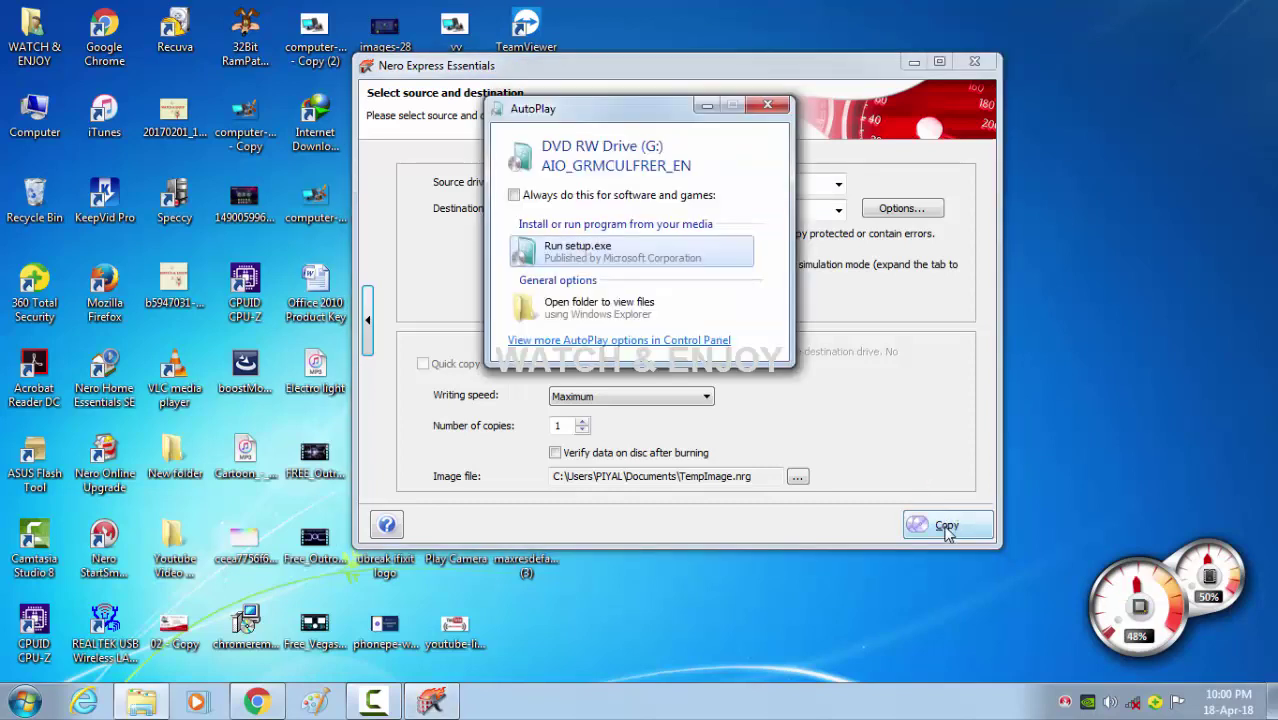
click(780, 113)
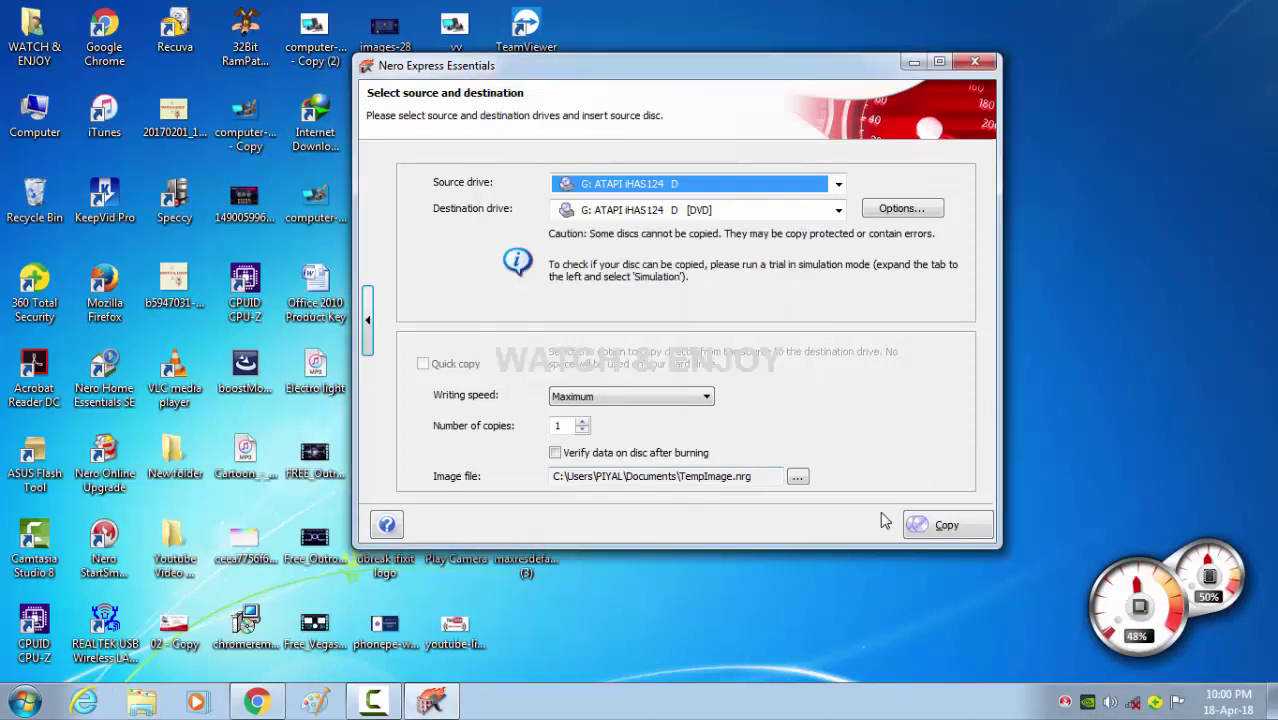
click(938, 524)
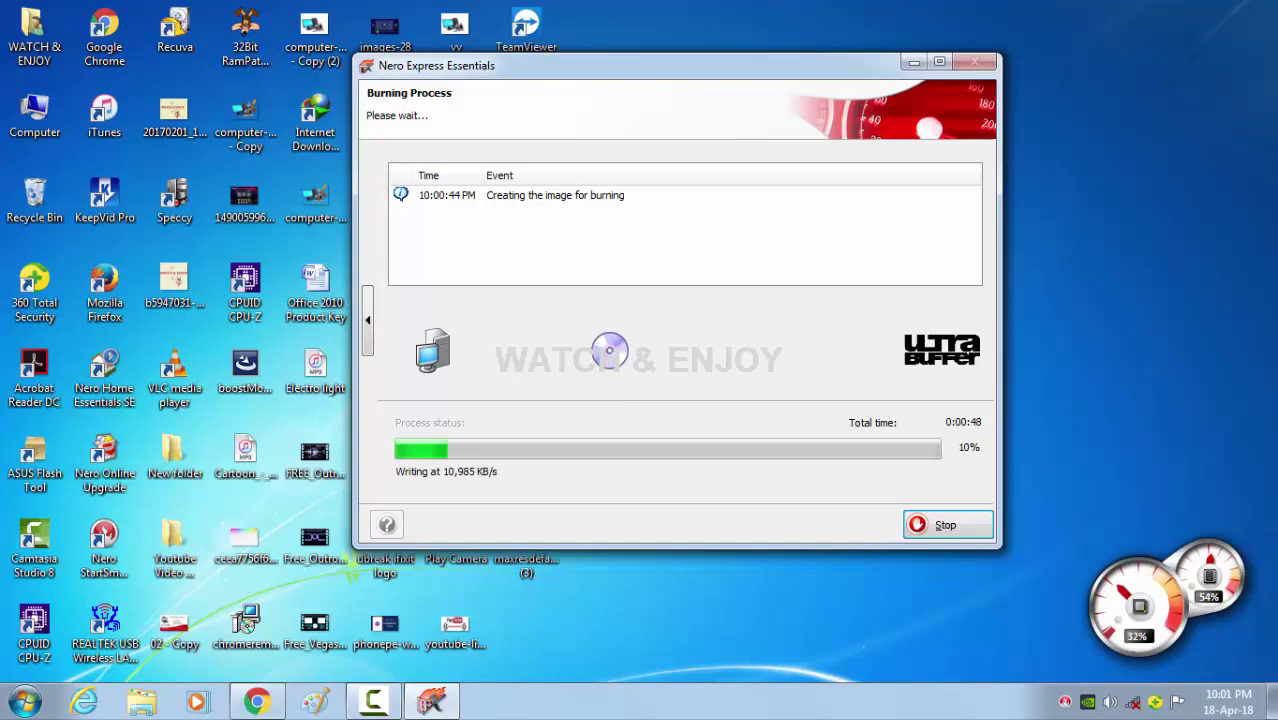
Check the used space and capacity of DVD RW Drive (G:) in its properties, and close the Computer window
double_click(34, 120)
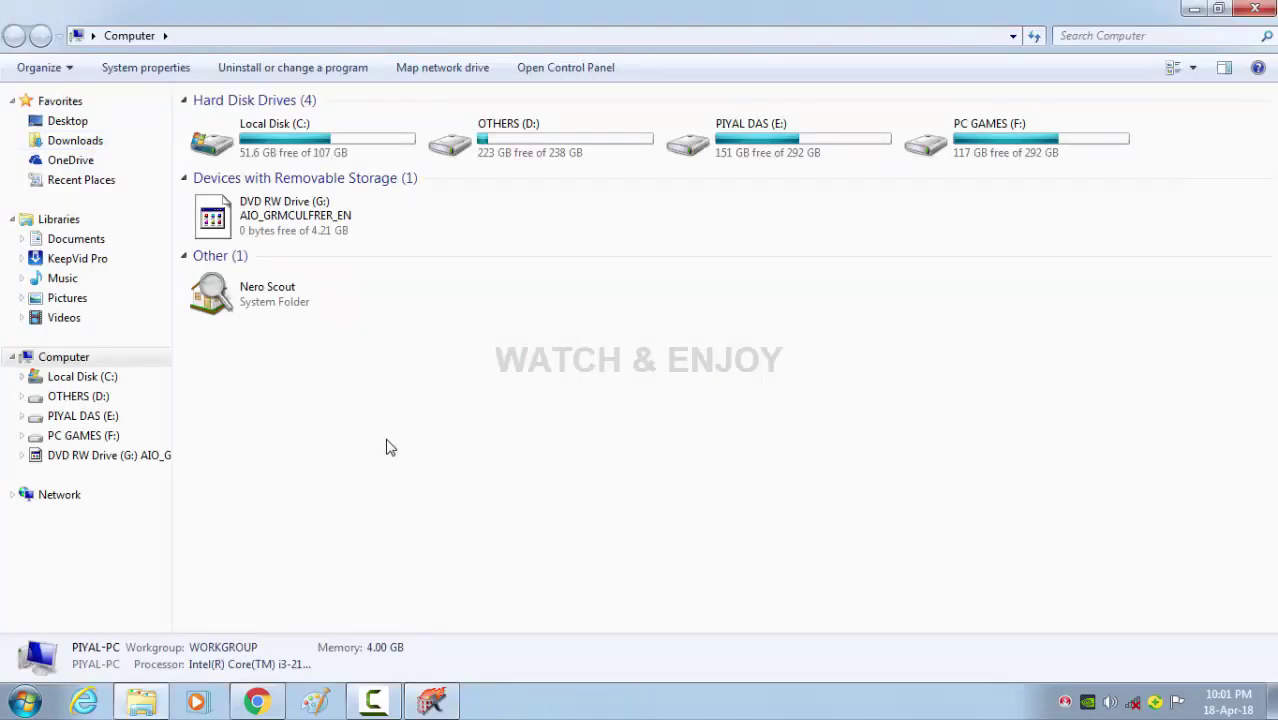
click(322, 232)
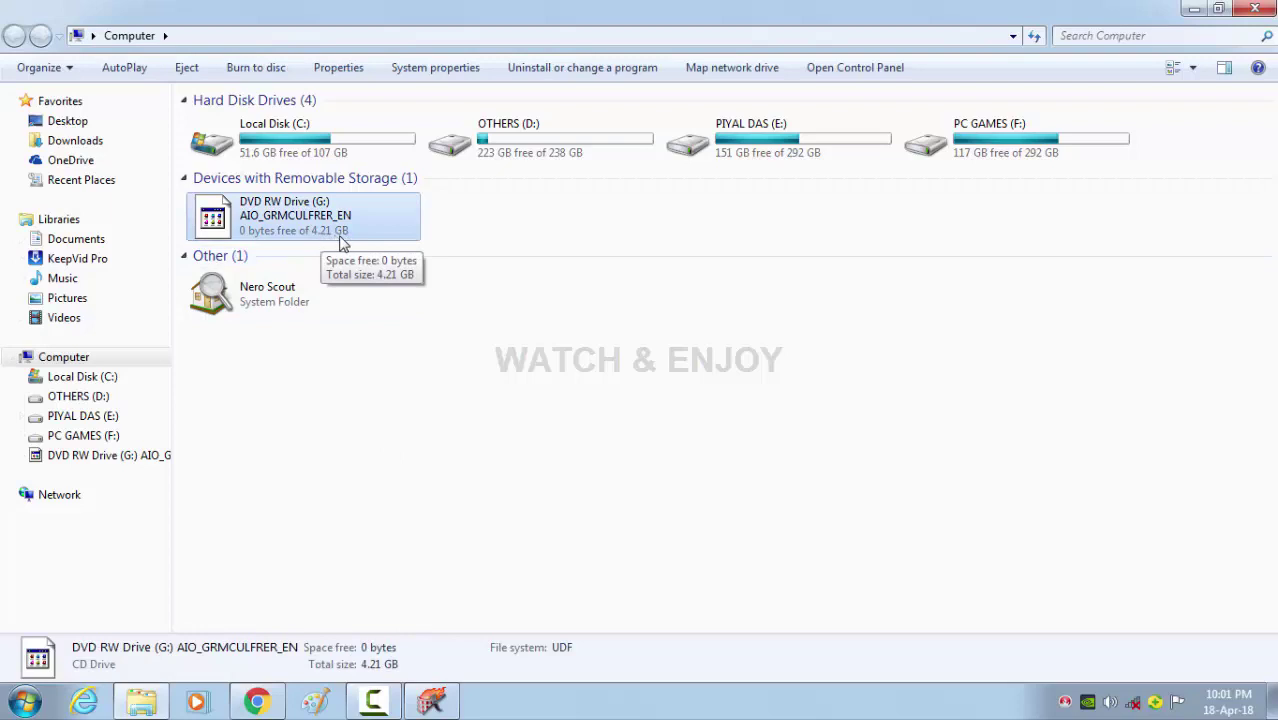
right_click(340, 242)
click(428, 655)
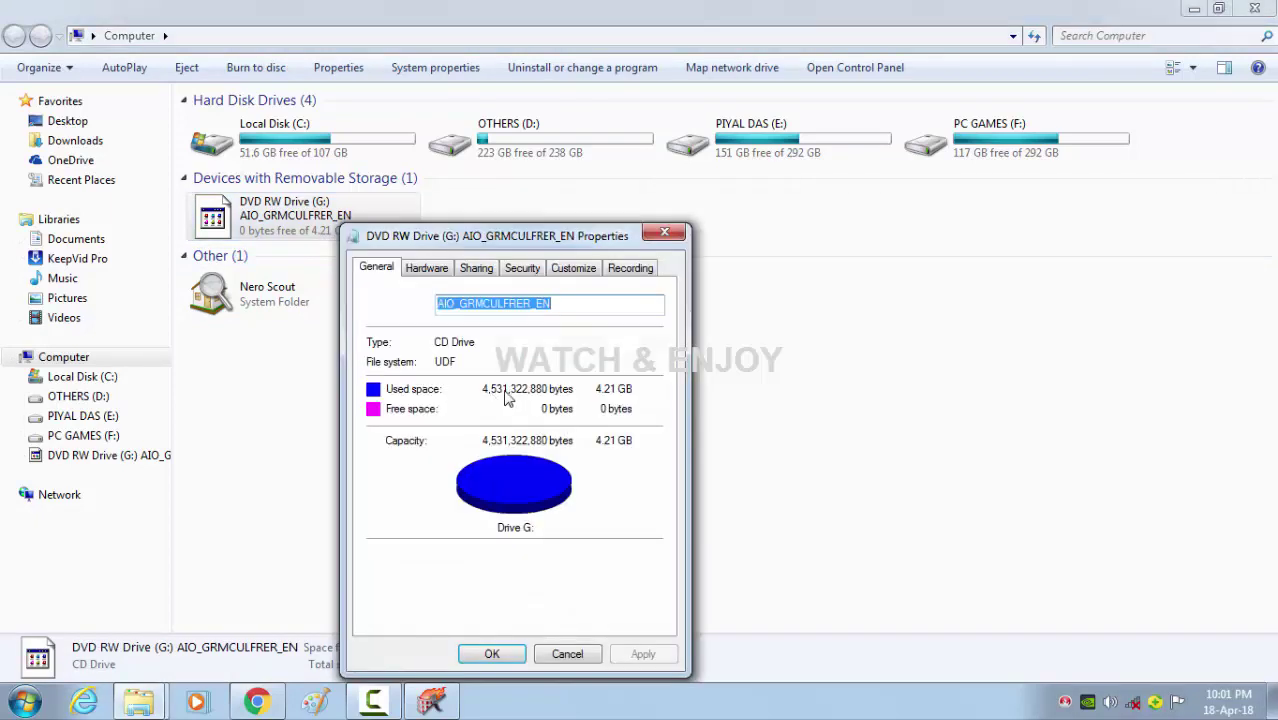
click(676, 238)
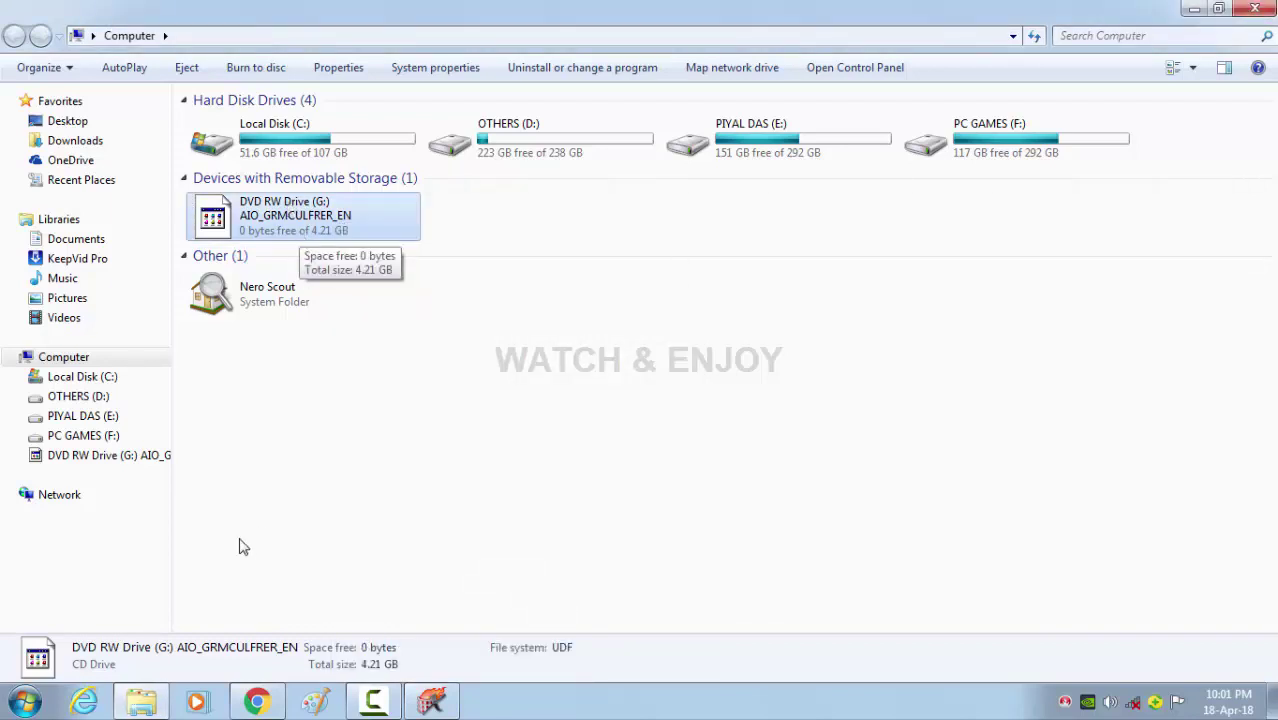
click(1262, 10)
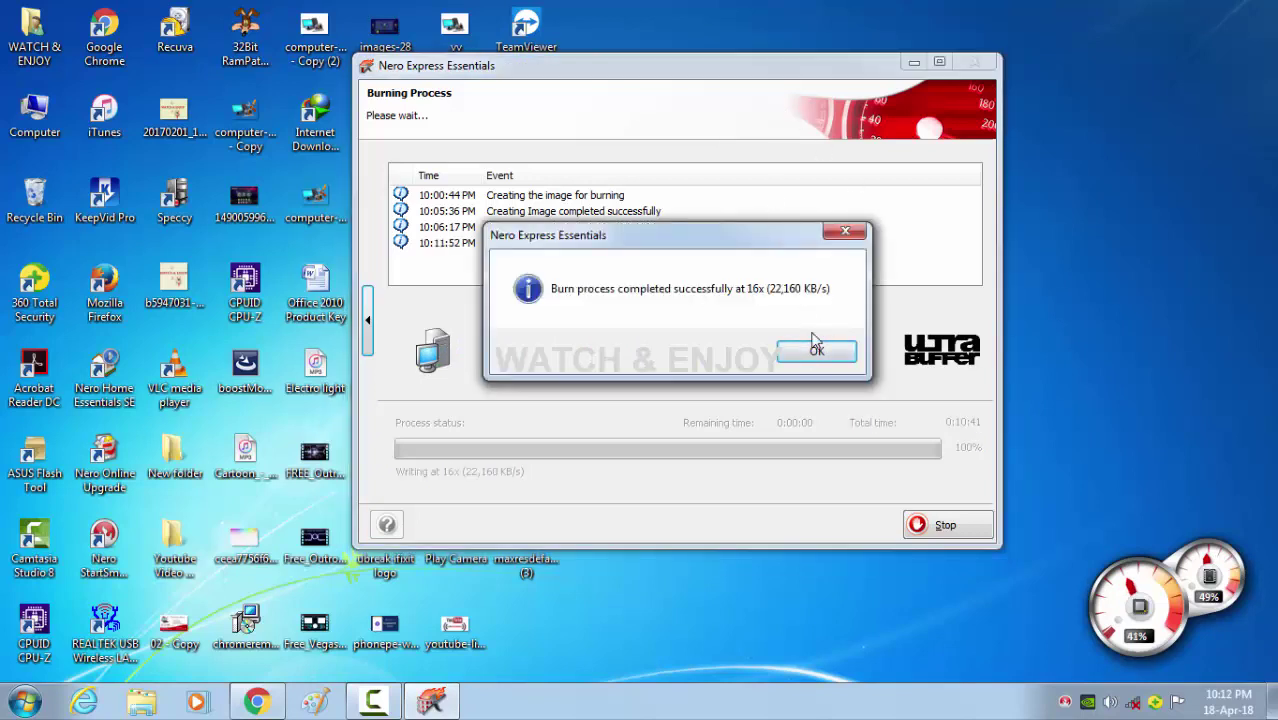
Acknowledge the finished burn, continue past its report without saving it, and close Nero Express and Nero StartSmart
click(816, 352)
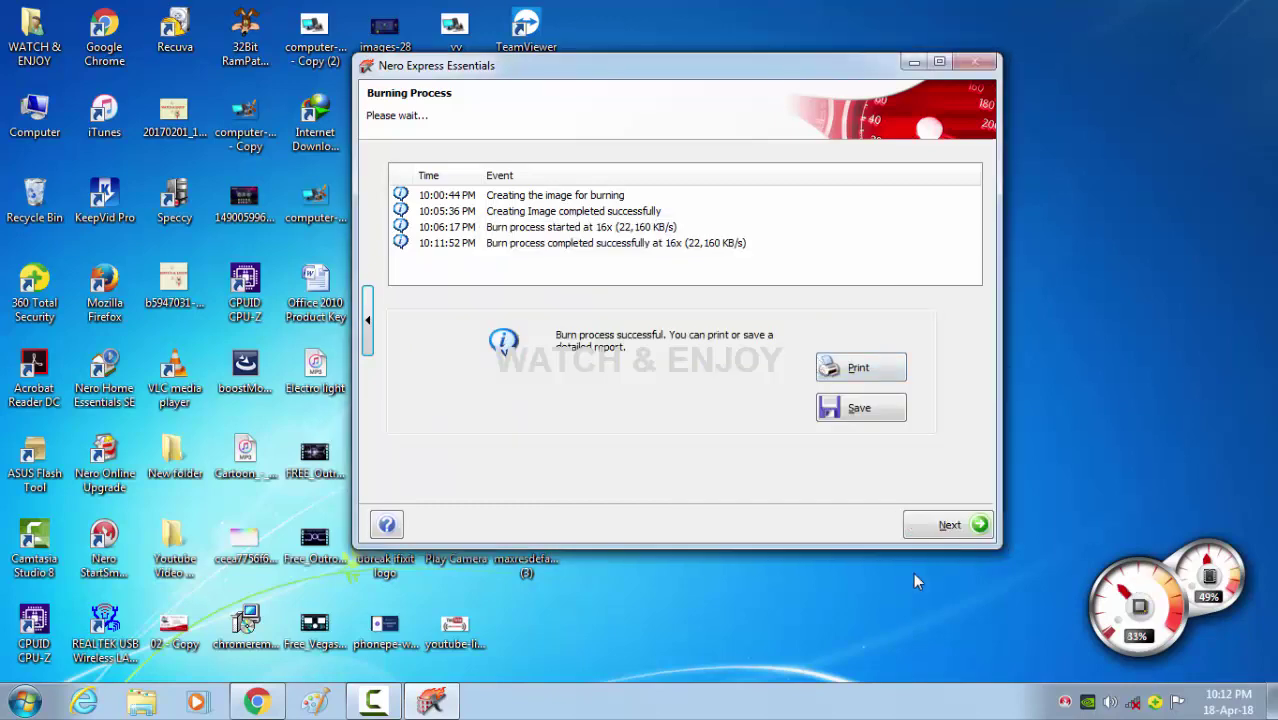
click(950, 532)
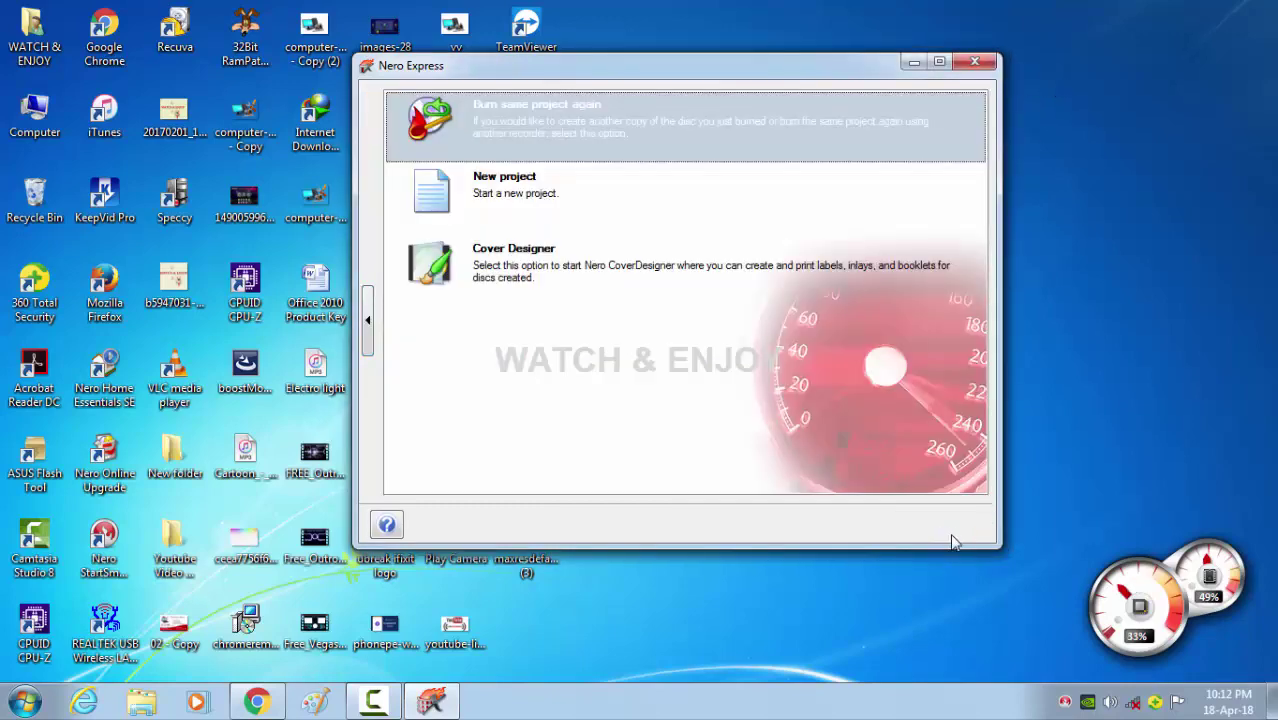
click(975, 62)
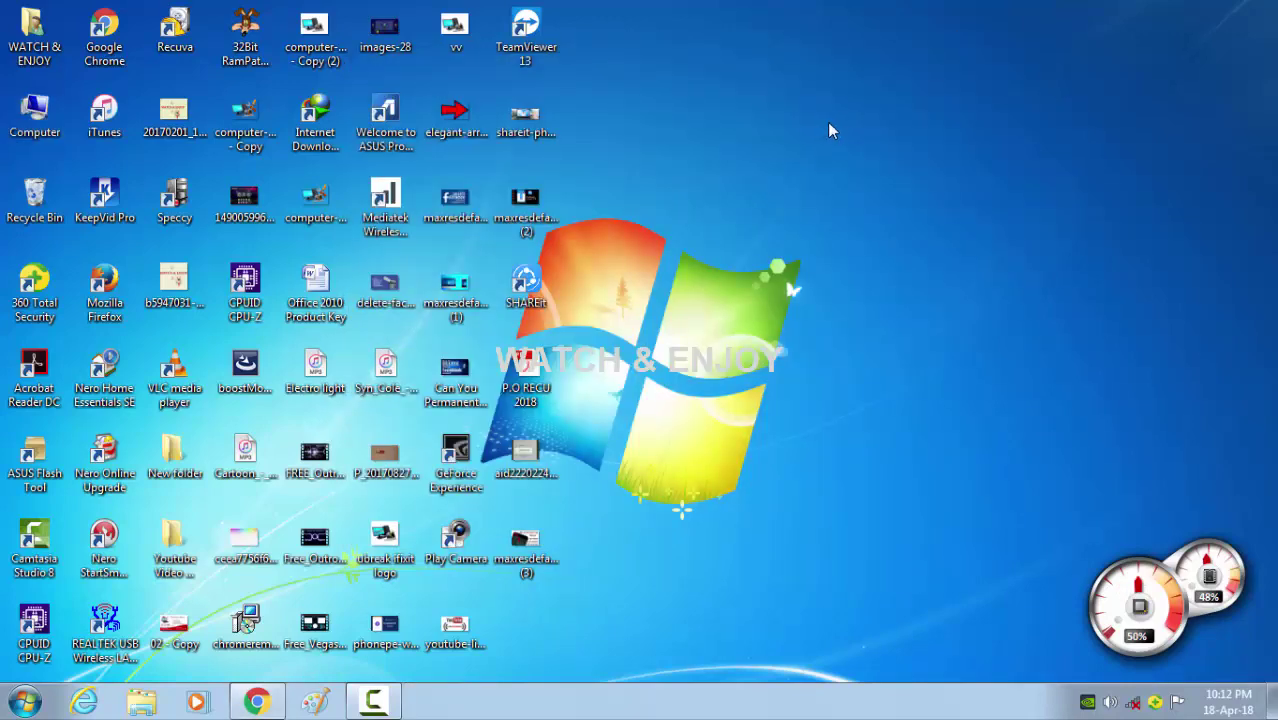
right_click(826, 126)
click(900, 178)
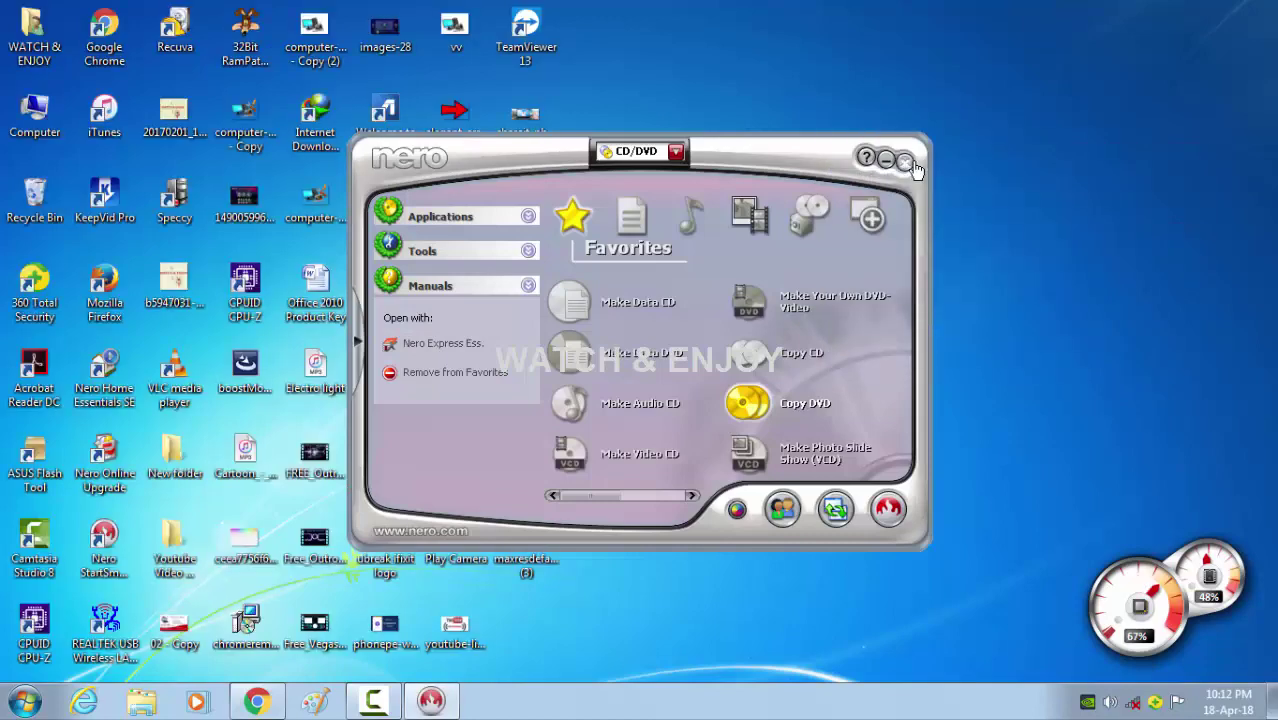
right_click(904, 152)
click(948, 200)
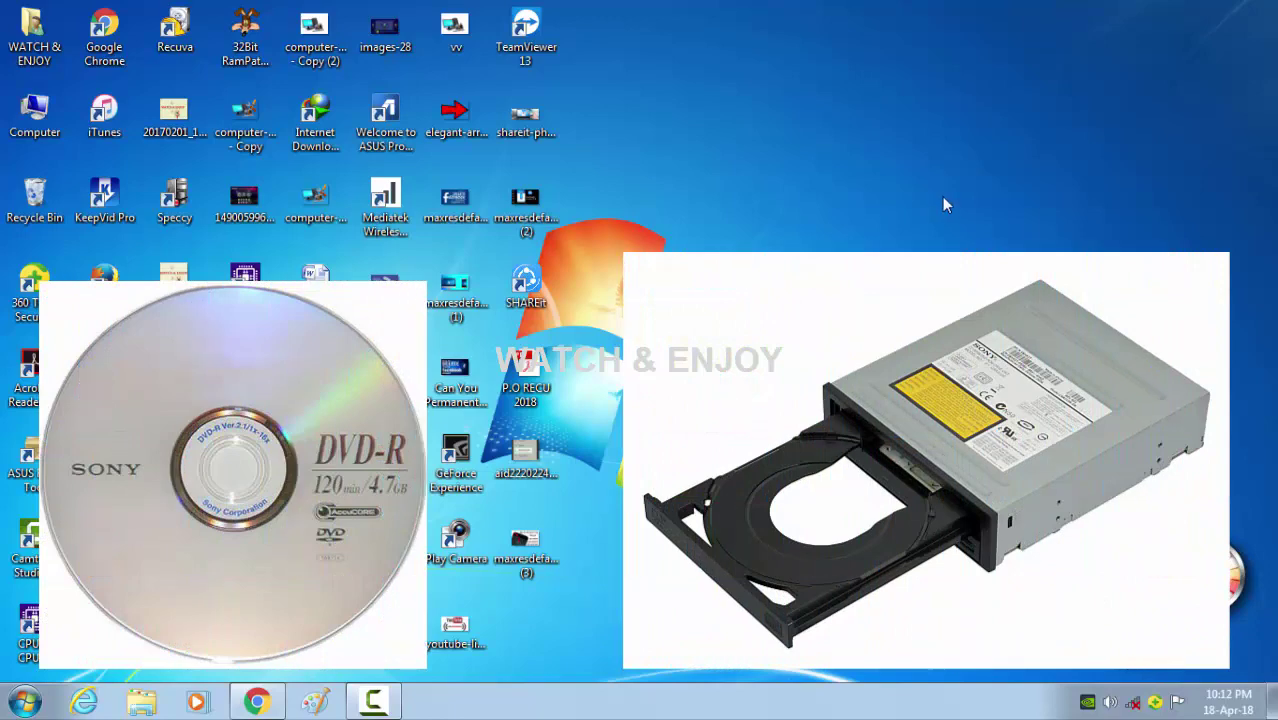
right_click(896, 168)
click(937, 222)
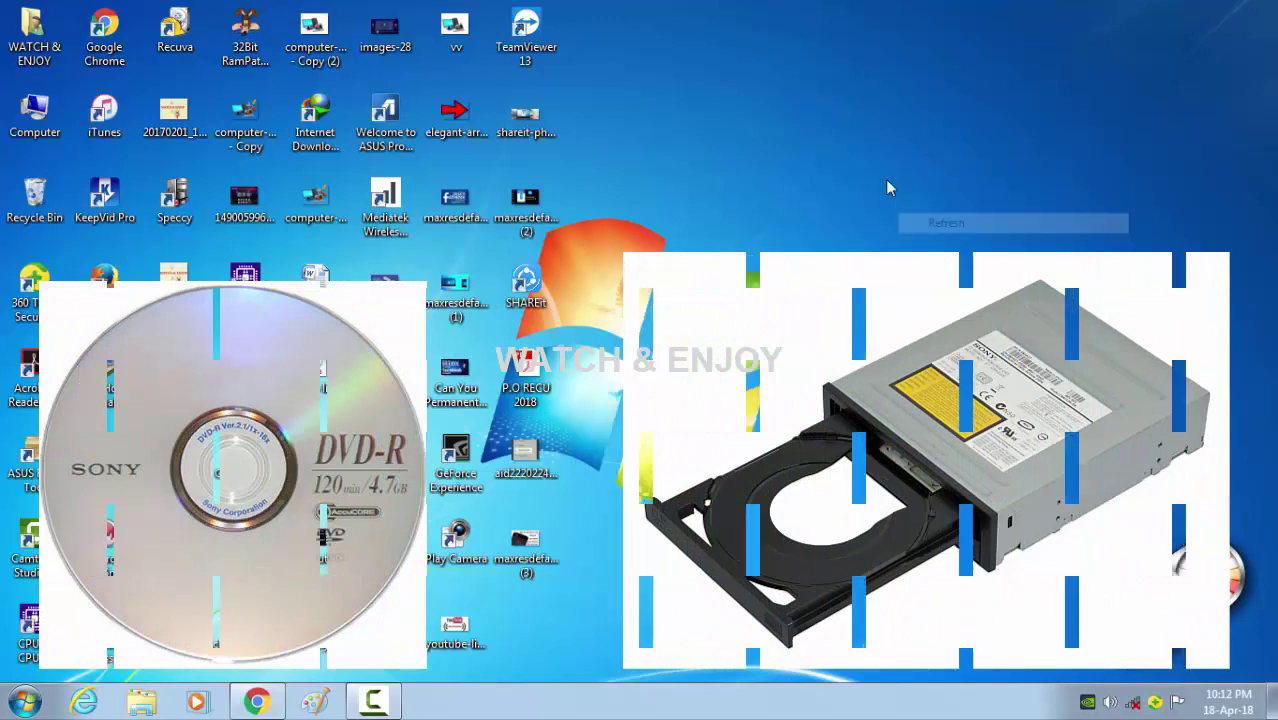
right_click(885, 179)
click(937, 238)
right_click(875, 172)
click(910, 224)
right_click(900, 188)
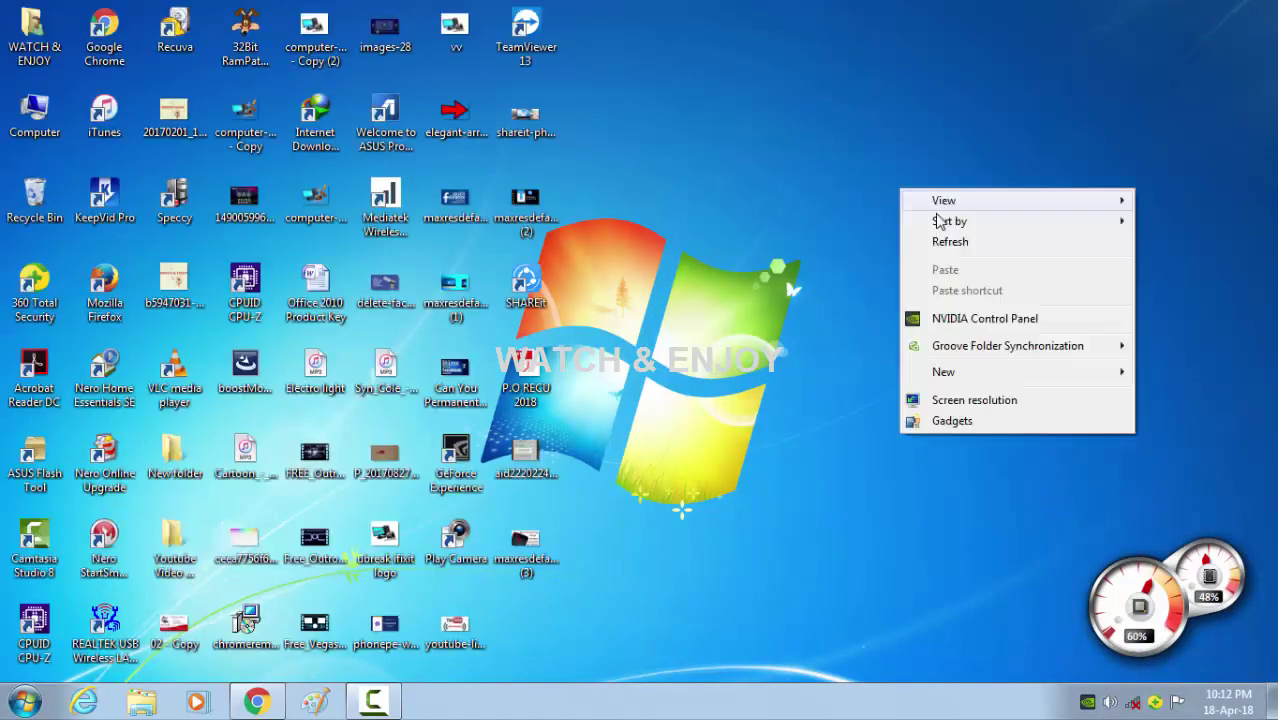
click(943, 241)
right_click(850, 117)
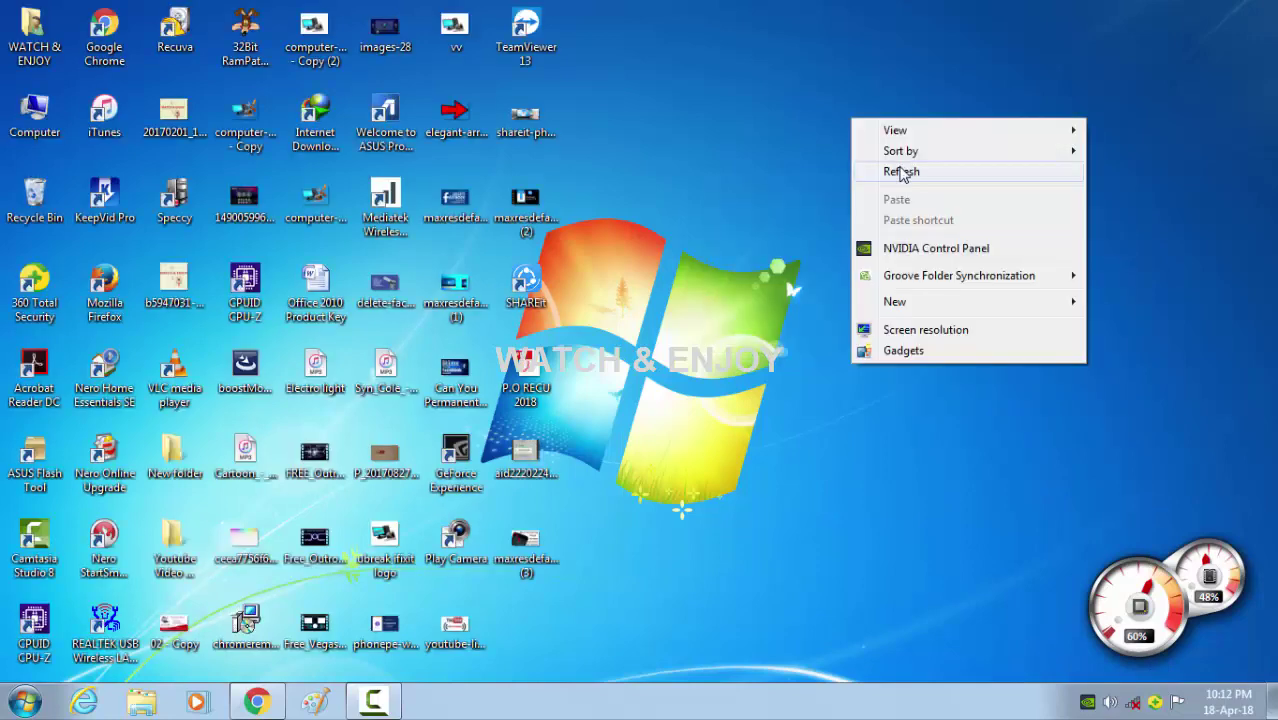
click(890, 168)
right_click(826, 98)
click(889, 155)
right_click(852, 110)
click(891, 168)
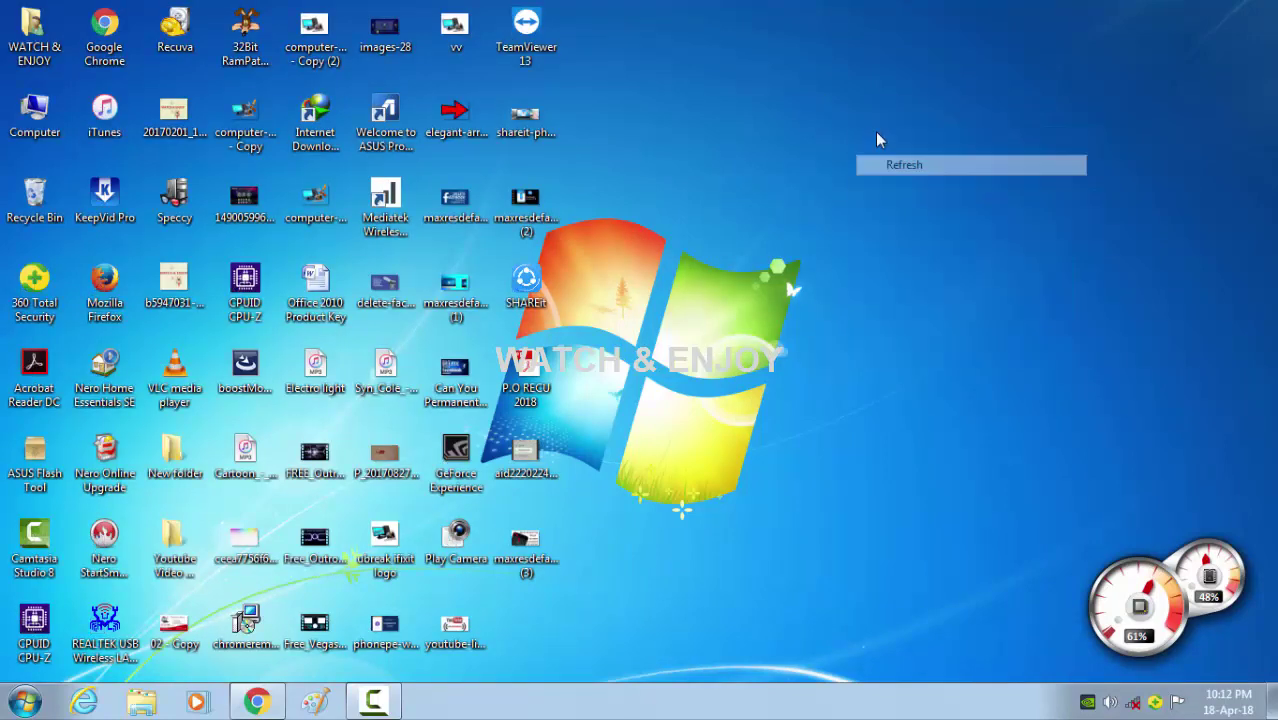
right_click(875, 131)
click(910, 186)
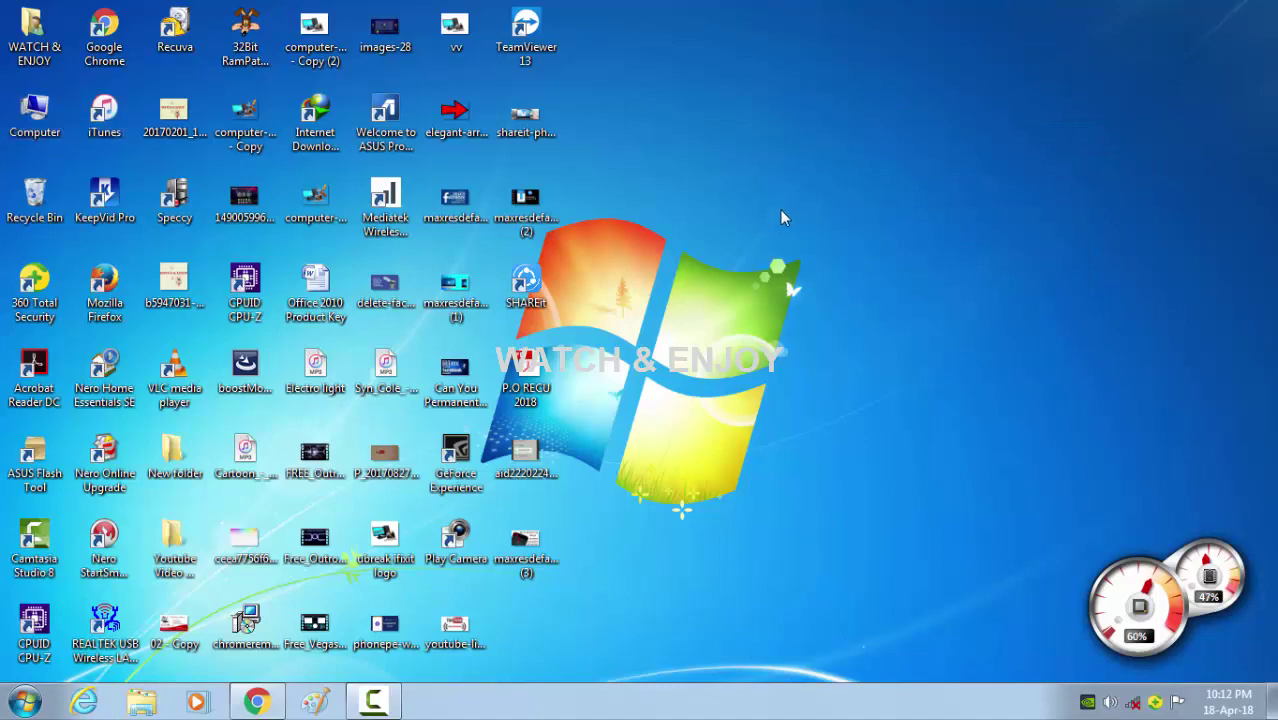
right_click(782, 209)
click(830, 262)
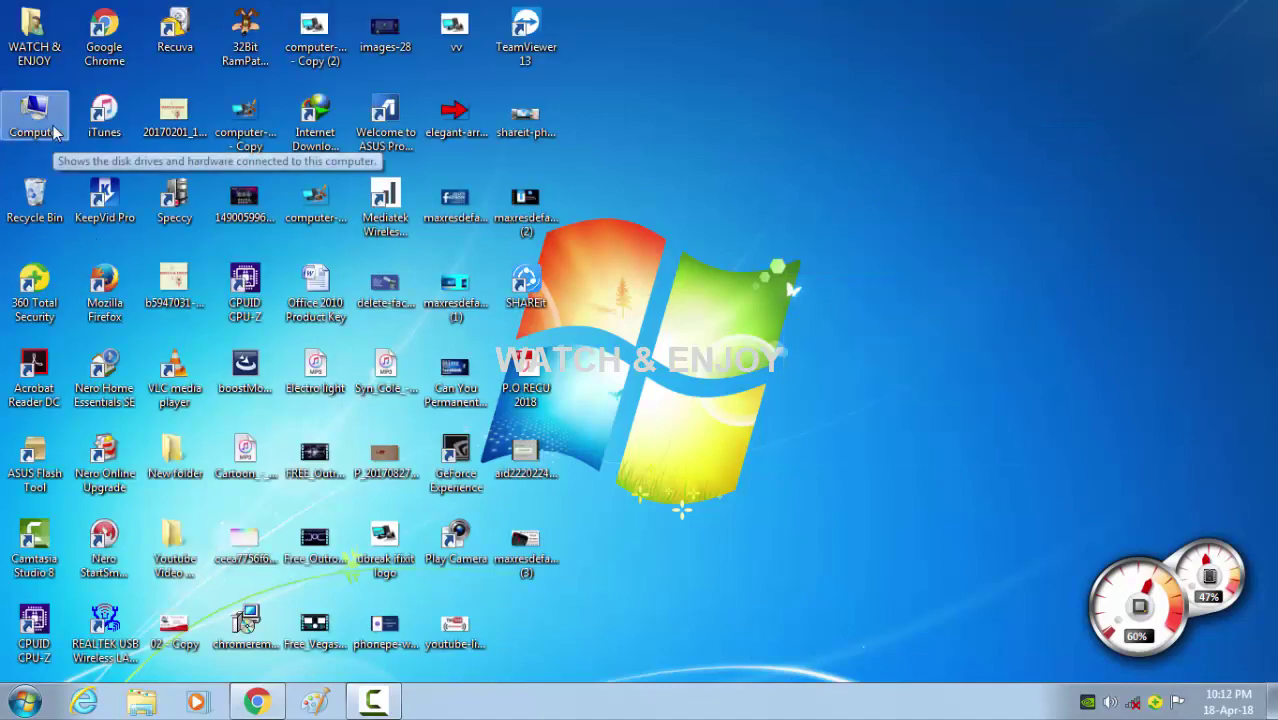
Examine the files on the copied disc in DVD RW Drive (G:), and close the Computer window
double_click(50, 128)
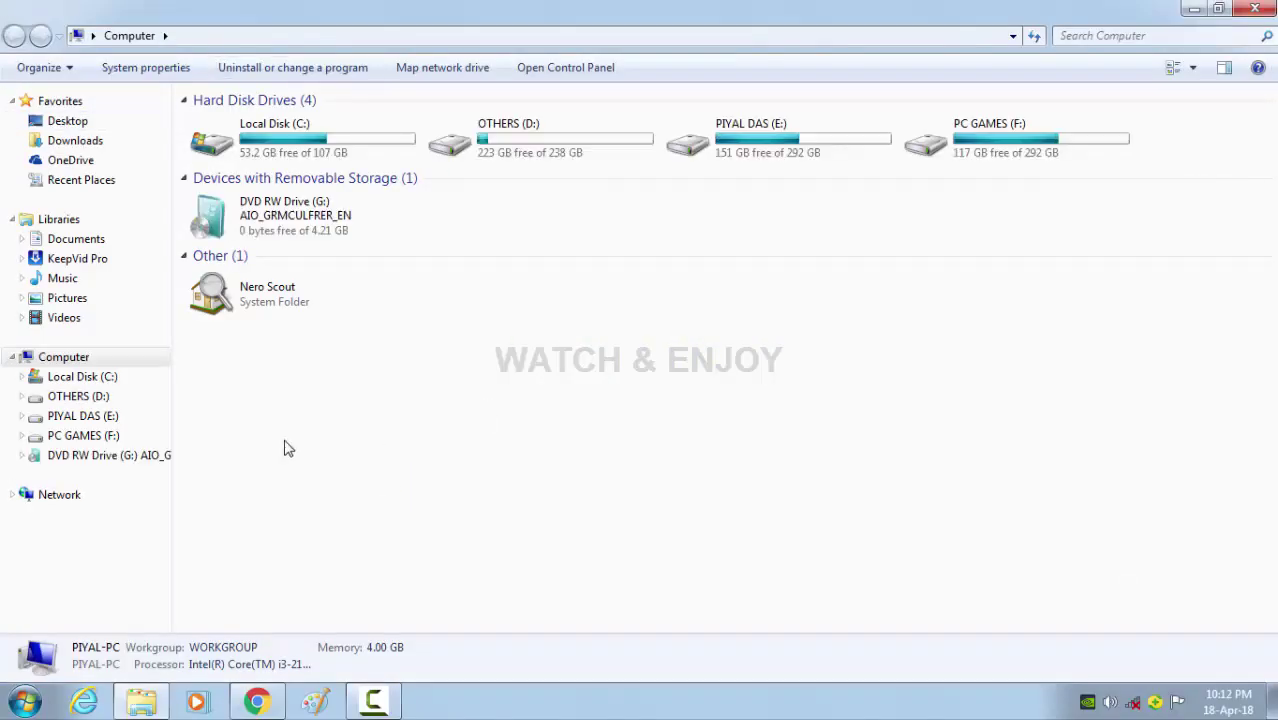
click(307, 232)
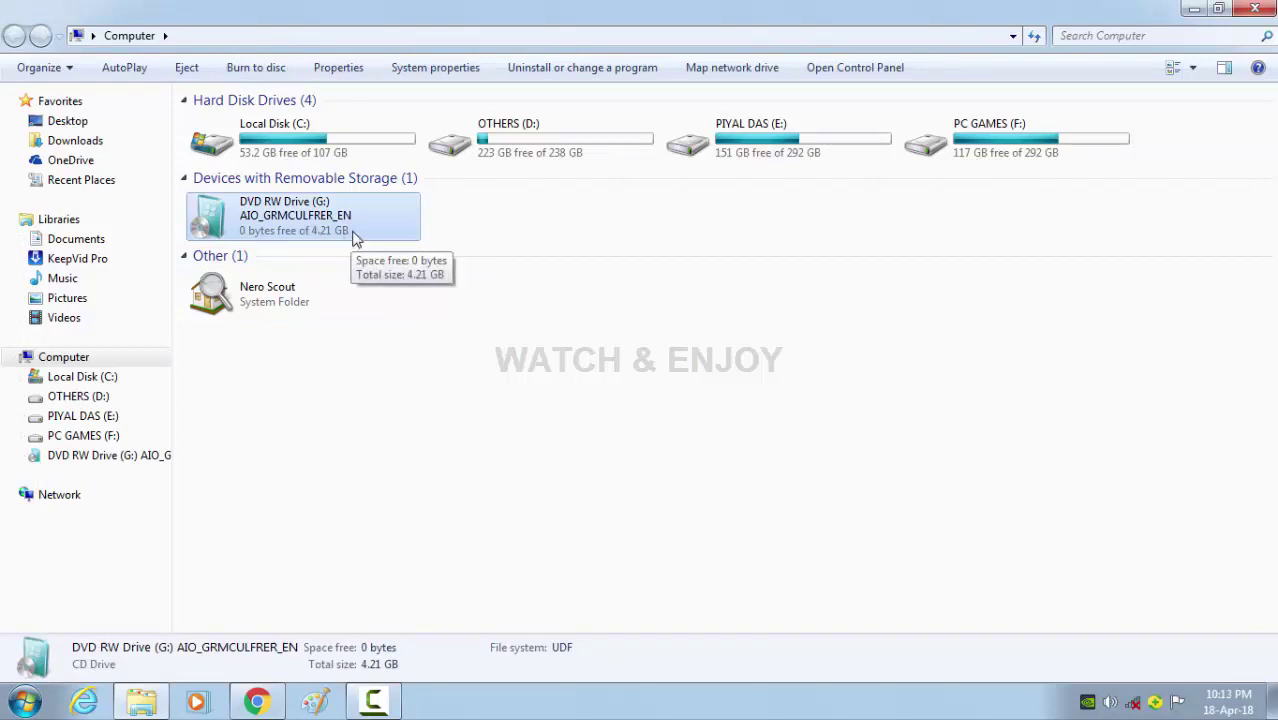
right_click(355, 238)
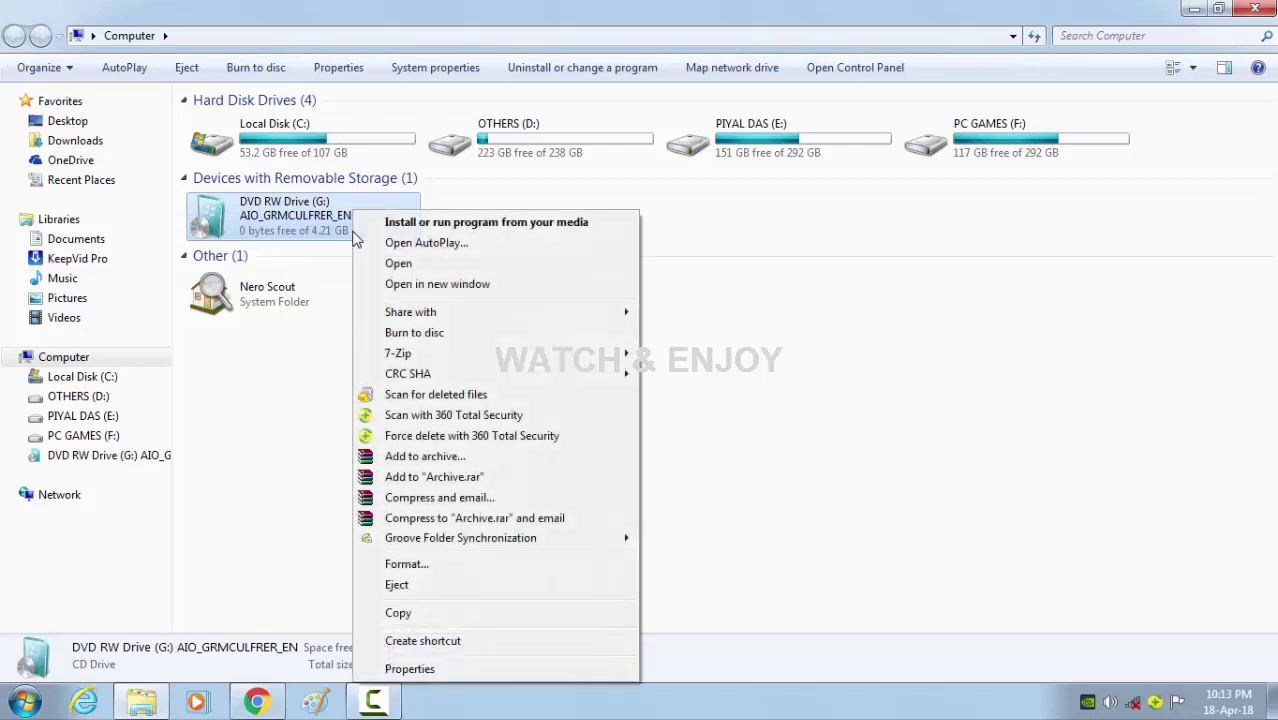
click(432, 264)
click(14, 38)
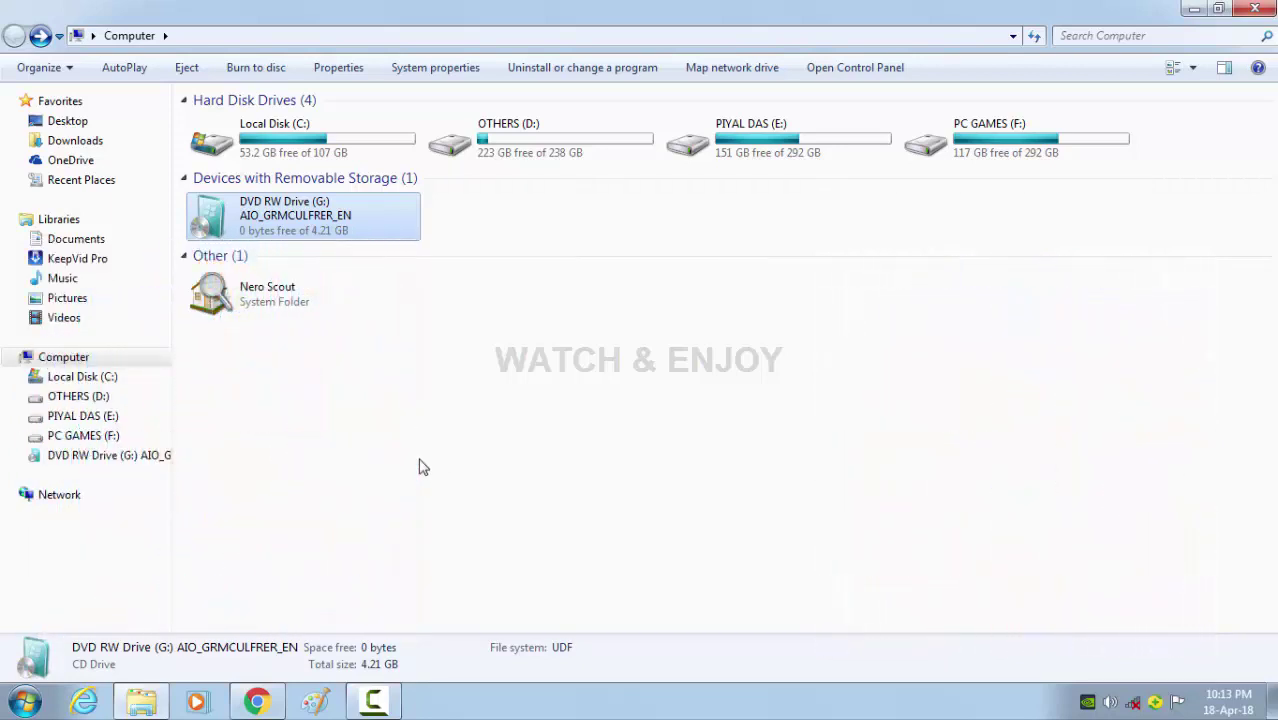
key(Return)
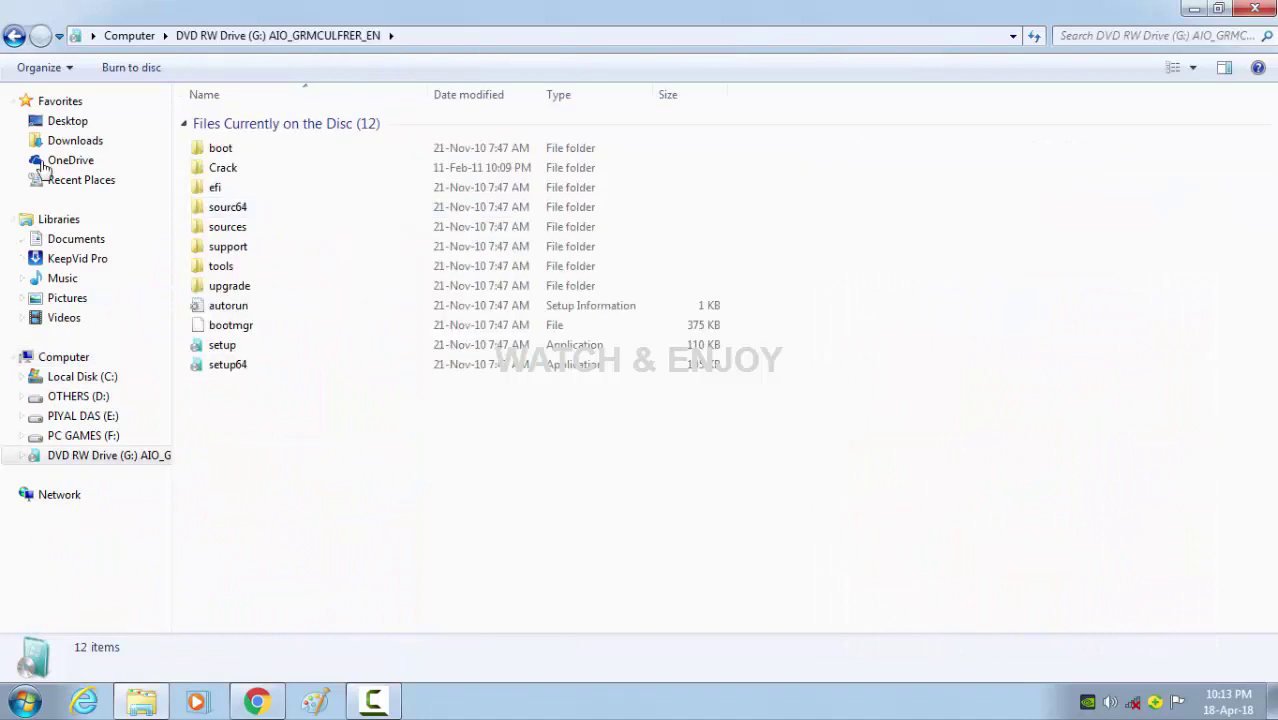
click(14, 36)
click(401, 530)
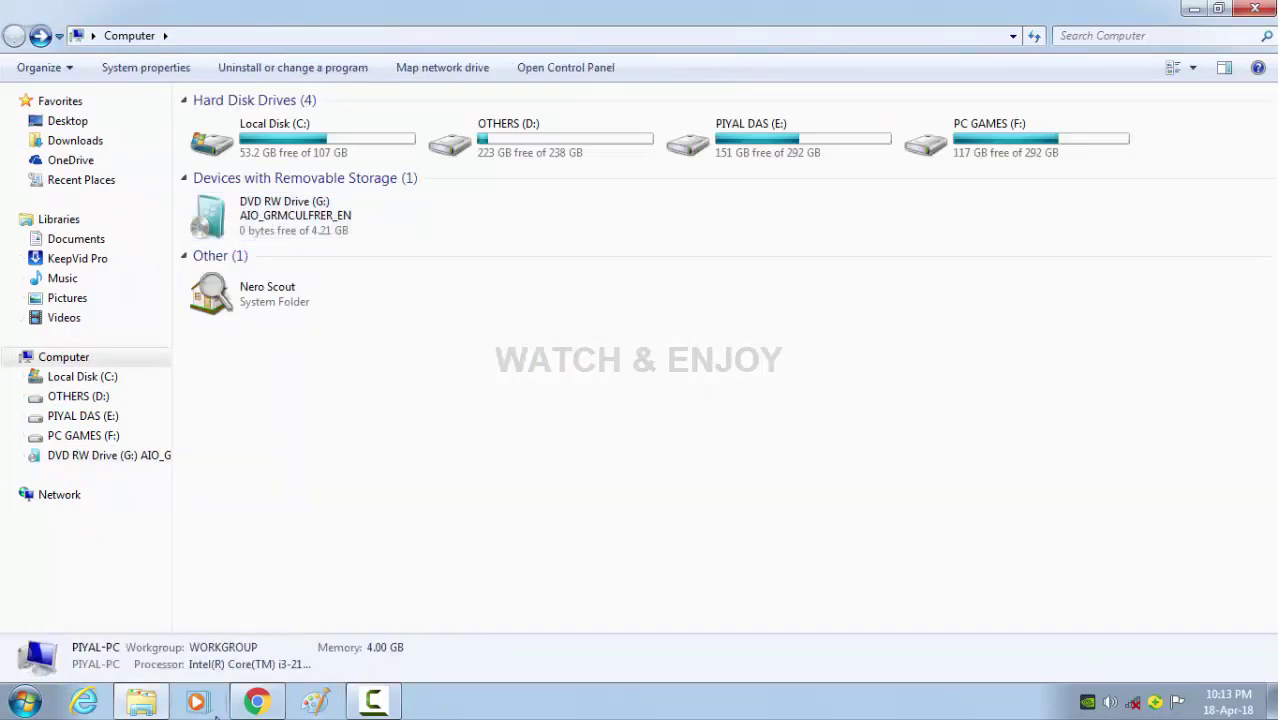
click(1256, 10)
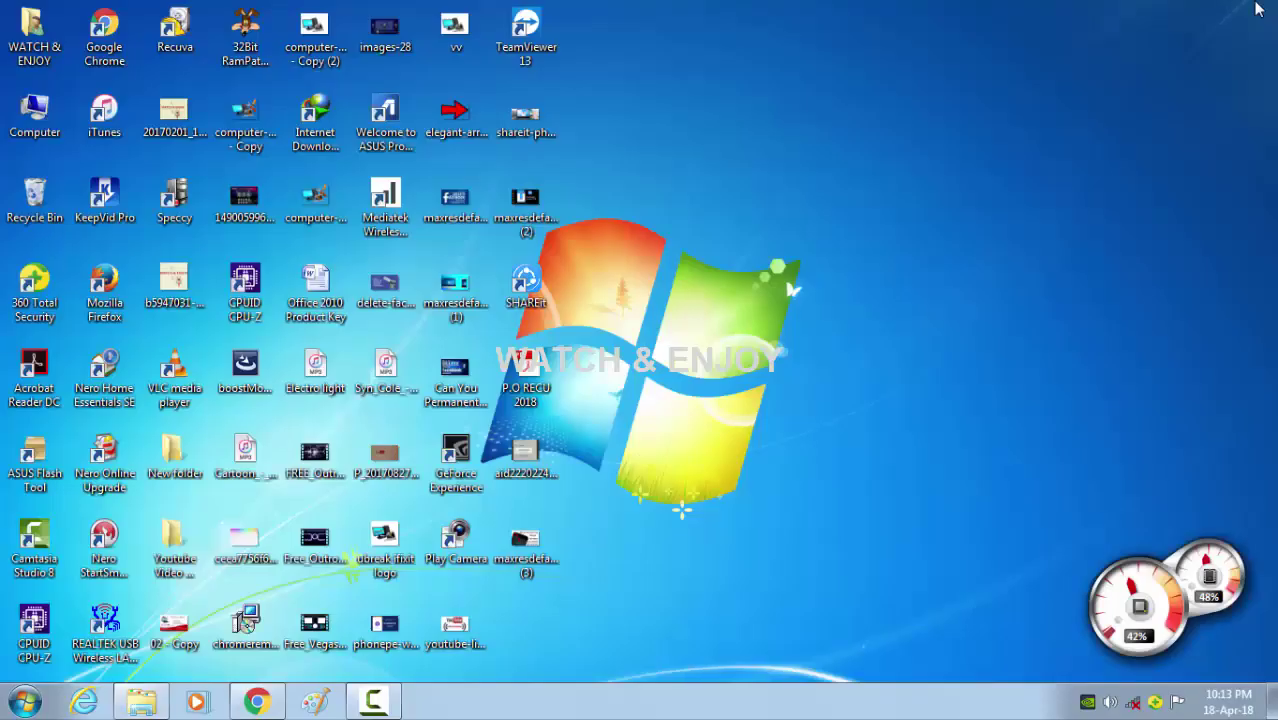
right_click(1012, 164)
click(1044, 218)
right_click(1022, 193)
click(1080, 240)
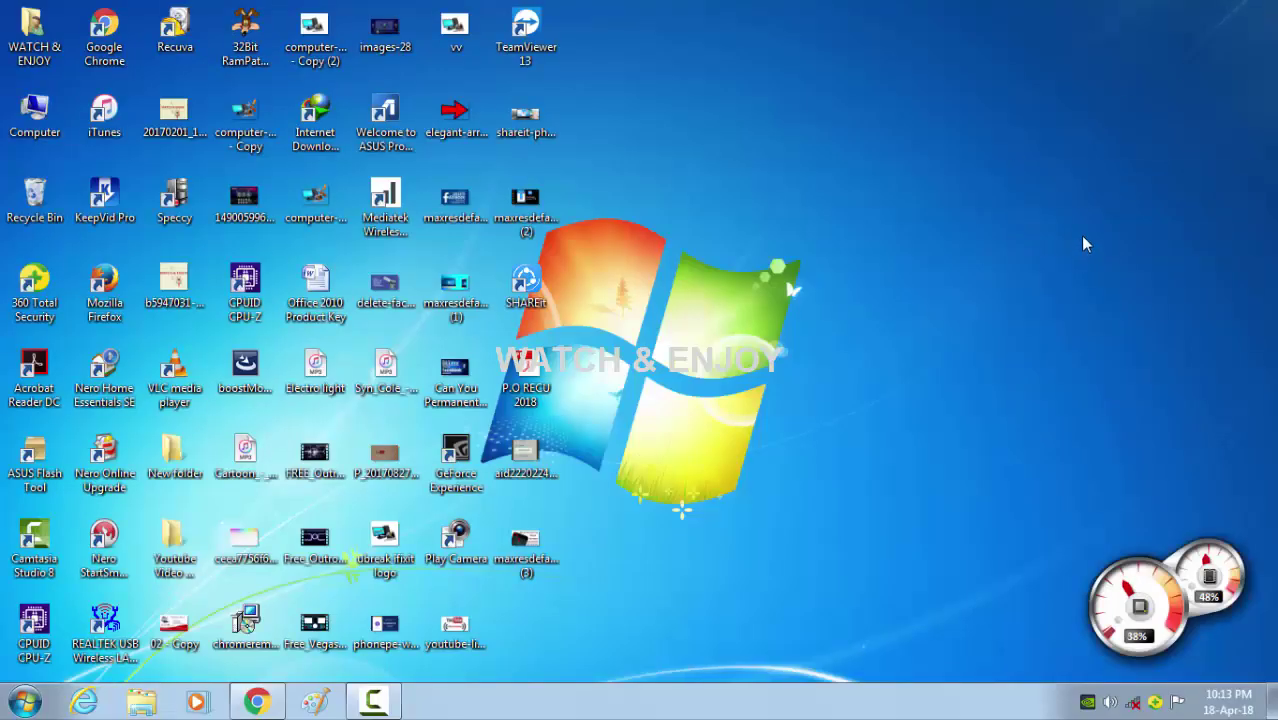
Switch to Google Chrome to view the WATCH & ENJOY YouTube channel page
click(282, 705)
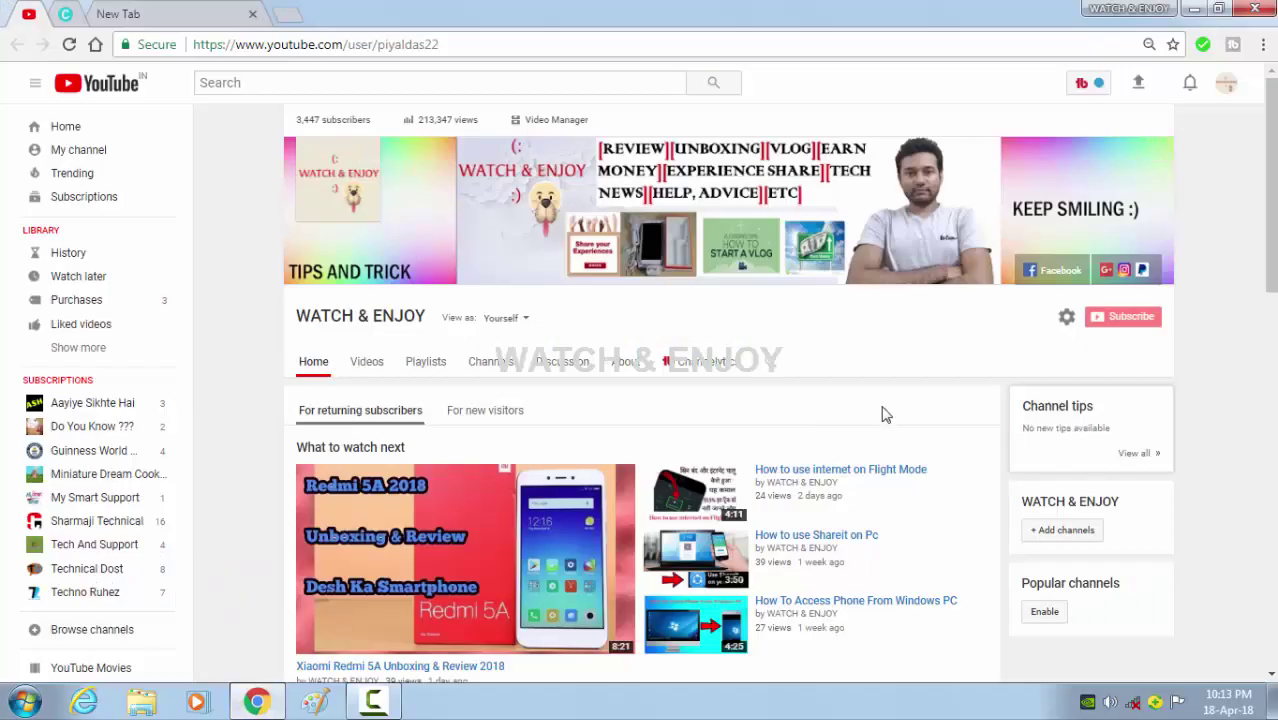